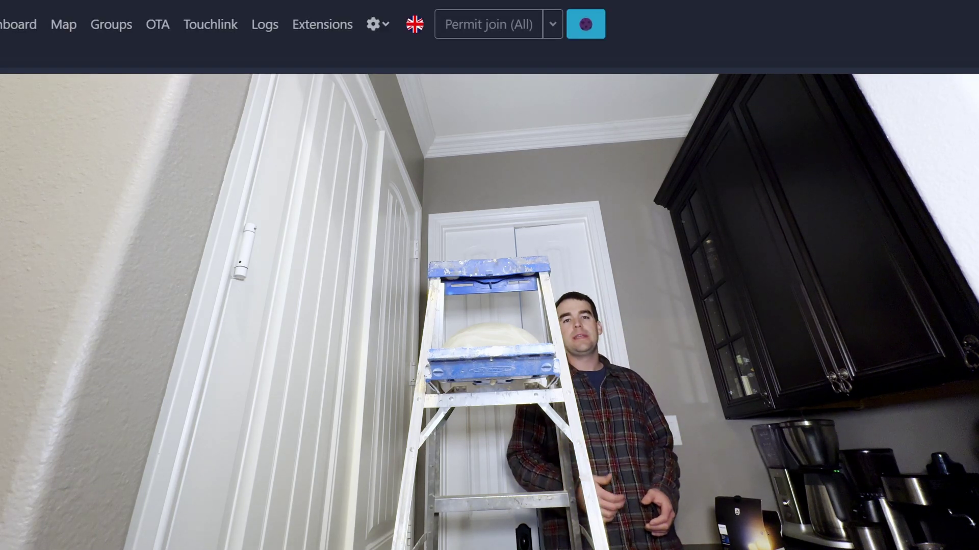
# Step: Permit joining for all devices so the new Philips bulbs and Aqara motion sensor can pair
pyautogui.click(501, 42)
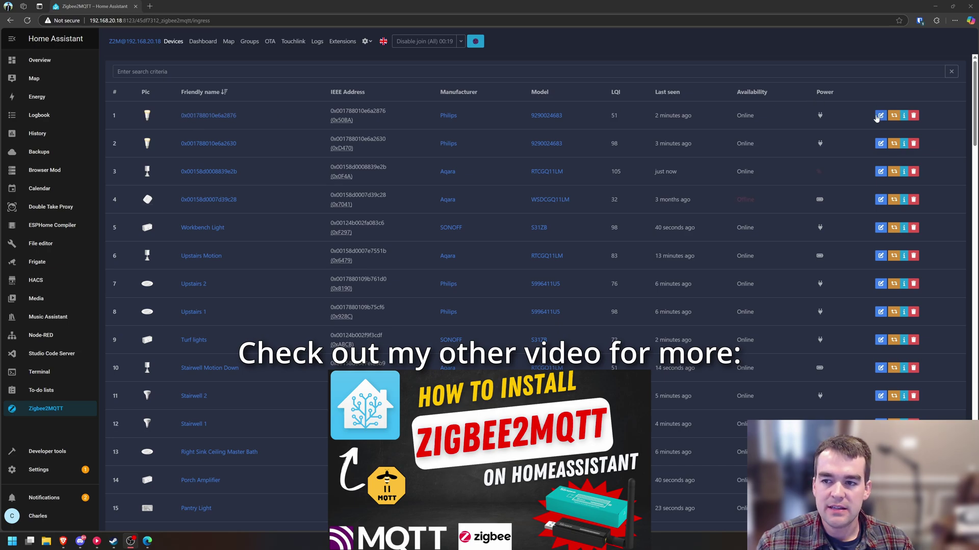
# Step: Rename the first new Philips bulb to 'Living Room Lamp' with its entity ID updated
pyautogui.click(880, 116)
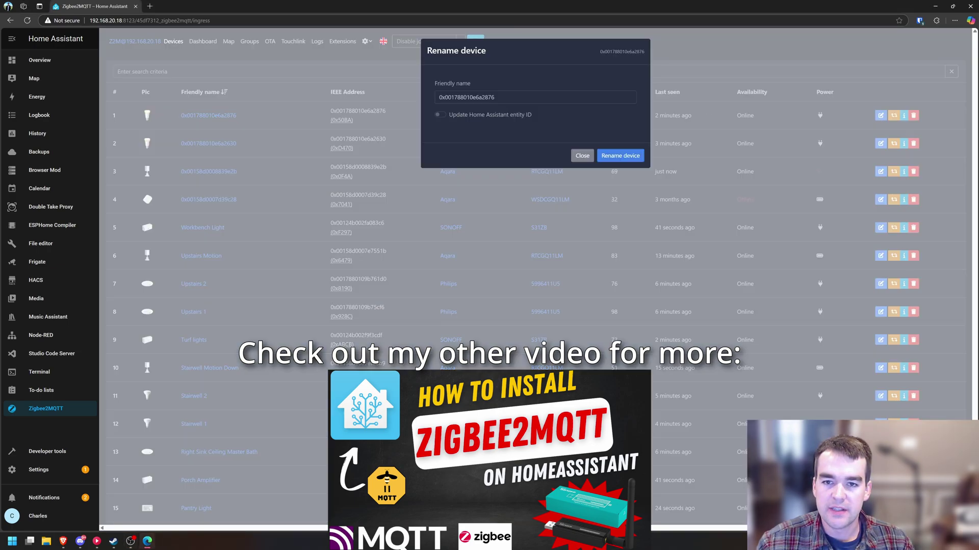
pyautogui.click(437, 115)
pyautogui.write('Living Room Lamp')
pyautogui.click(620, 155)
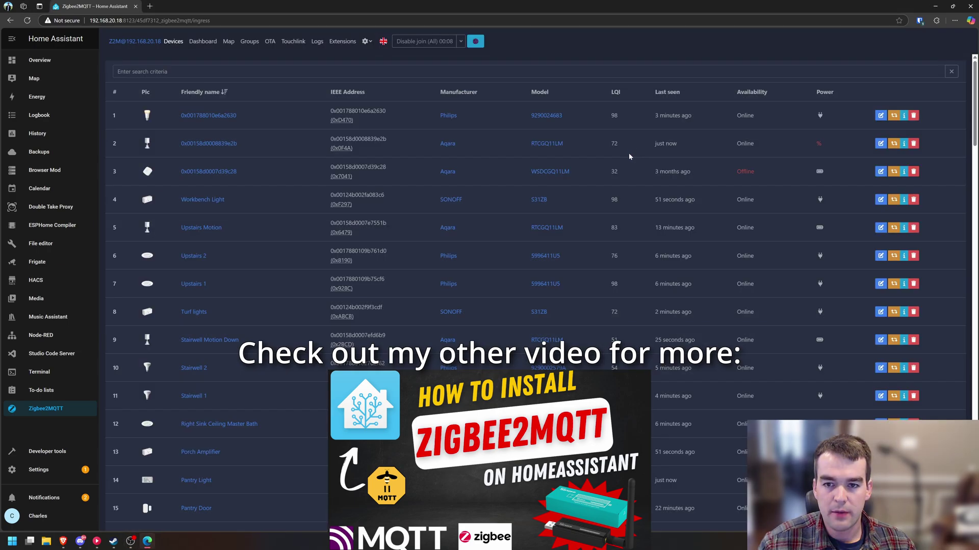
# Step: Rename the second Philips bulb to CoffeePantryLight2 with its entity ID updated
pyautogui.click(880, 115)
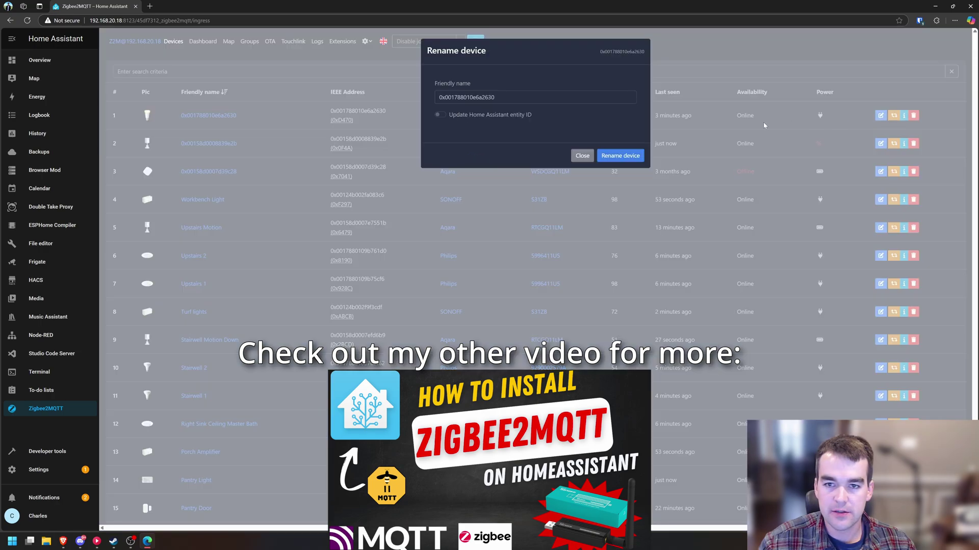
pyautogui.hotkey('ctrl', 'a')
pyautogui.write('CoffeePan')
pyautogui.click(437, 115)
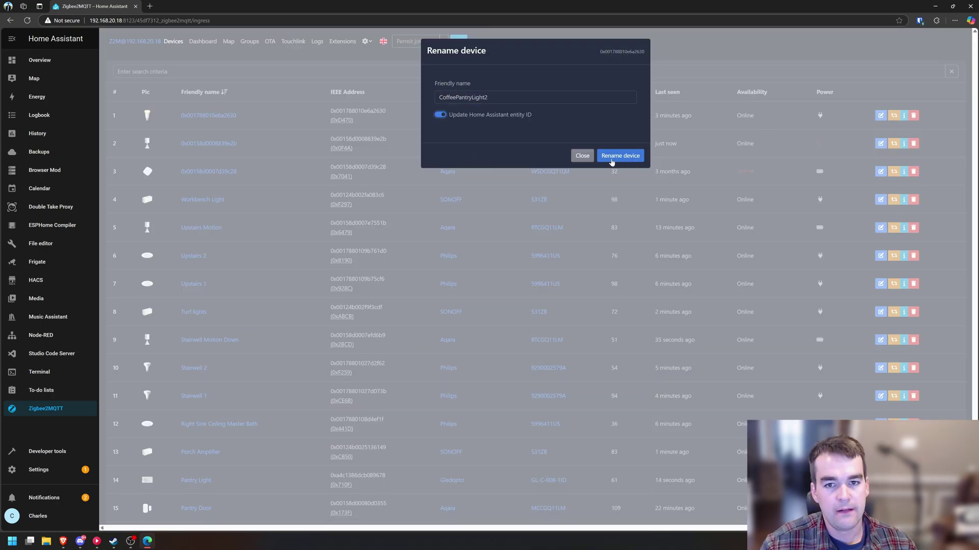
pyautogui.click(618, 156)
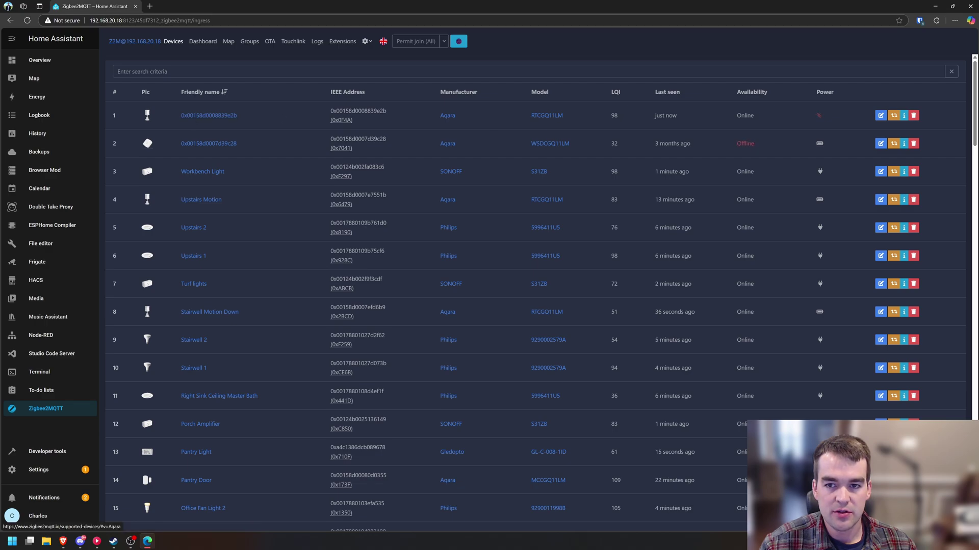
# Step: Start renaming the Aqara motion sensor, enabling the entity ID update and selecting its hex name
pyautogui.click(881, 115)
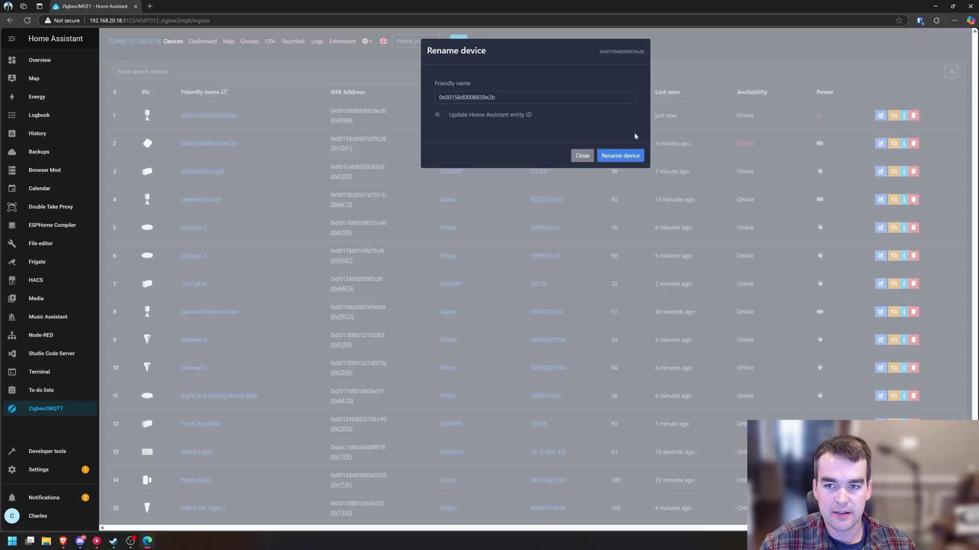
pyautogui.click(439, 115)
pyautogui.hotkey('shift', 'Tab')
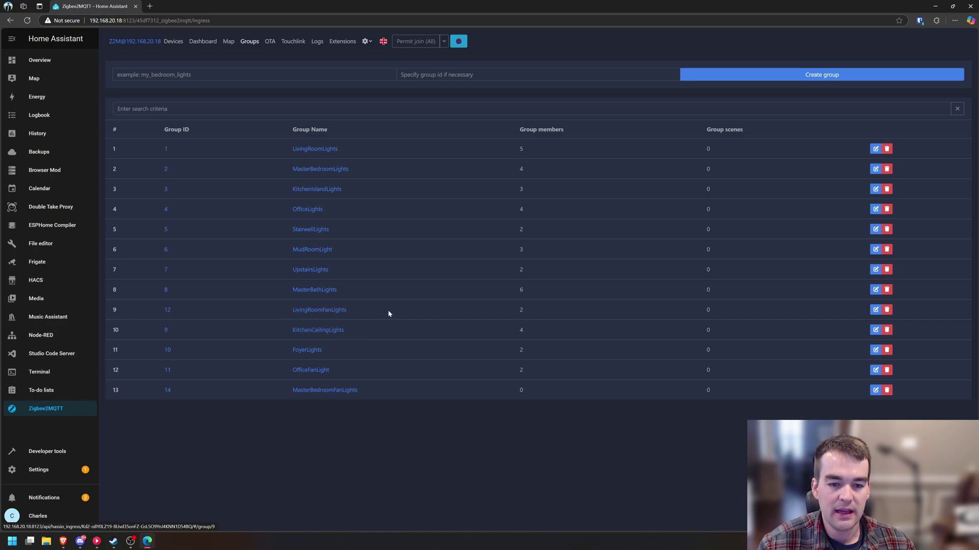
# Step: Create a new group named CoffeePantryLights
pyautogui.click(204, 74)
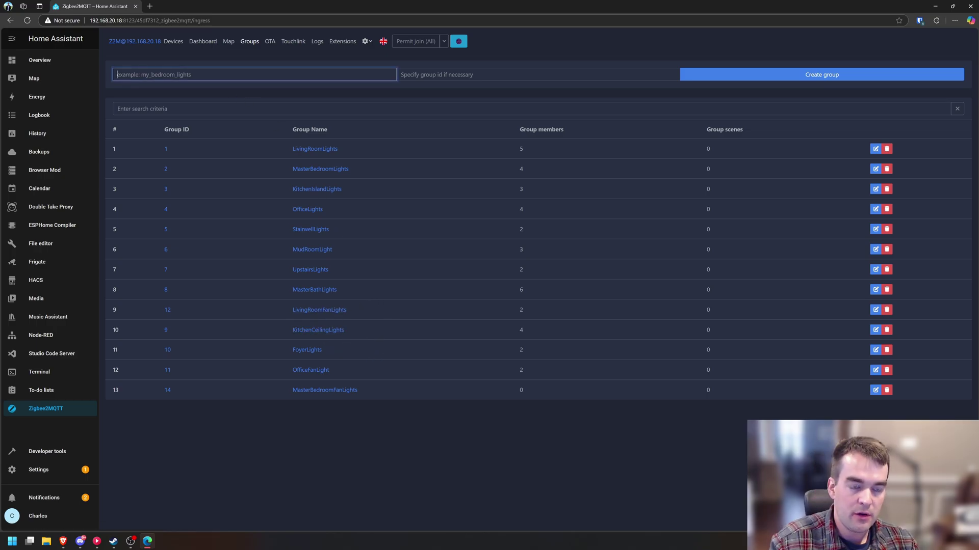
pyautogui.write('CoffeePantryLights')
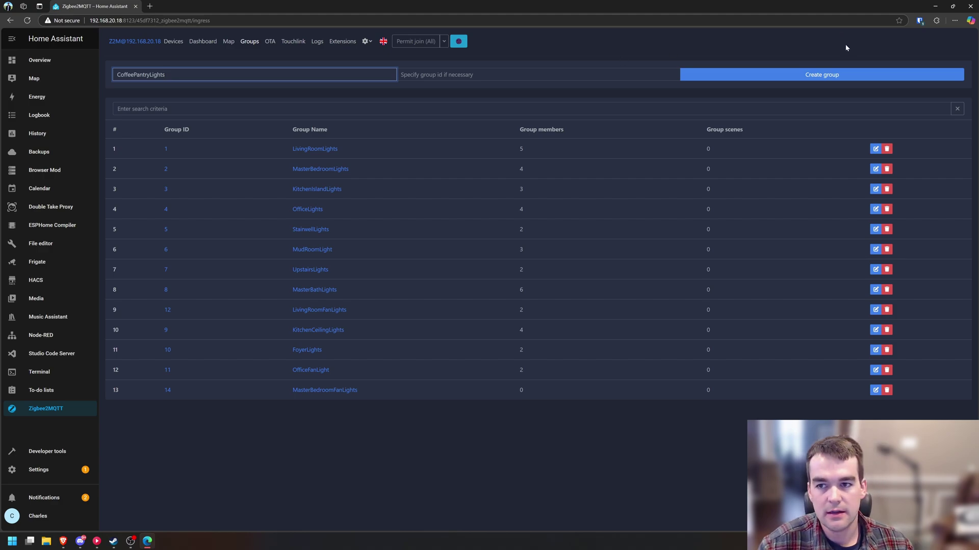
pyautogui.click(780, 76)
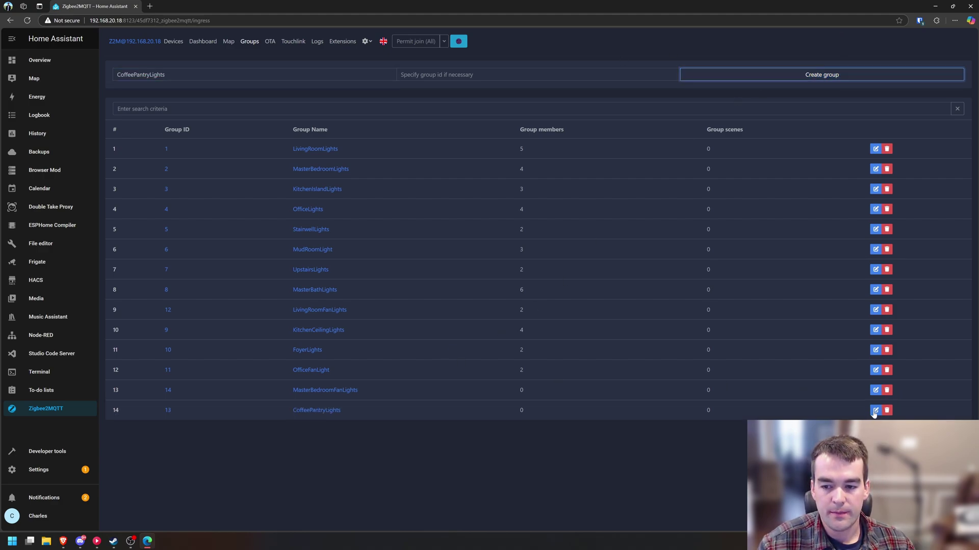
# Step: Add CoffeePantryLight1 and CoffeePantryLight2 as members of the CoffeePantryLights group
pyautogui.click(312, 410)
pyautogui.click(219, 109)
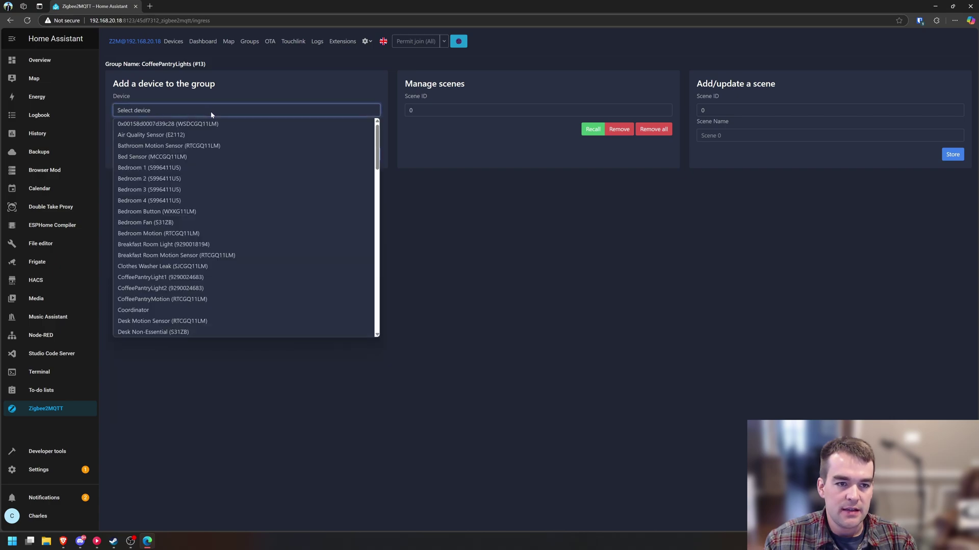
pyautogui.click(197, 278)
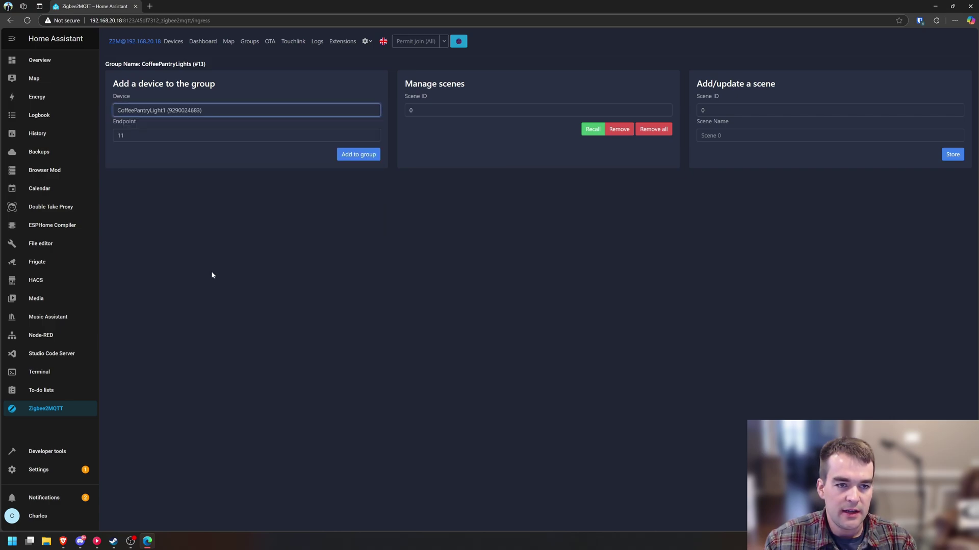
pyautogui.click(354, 154)
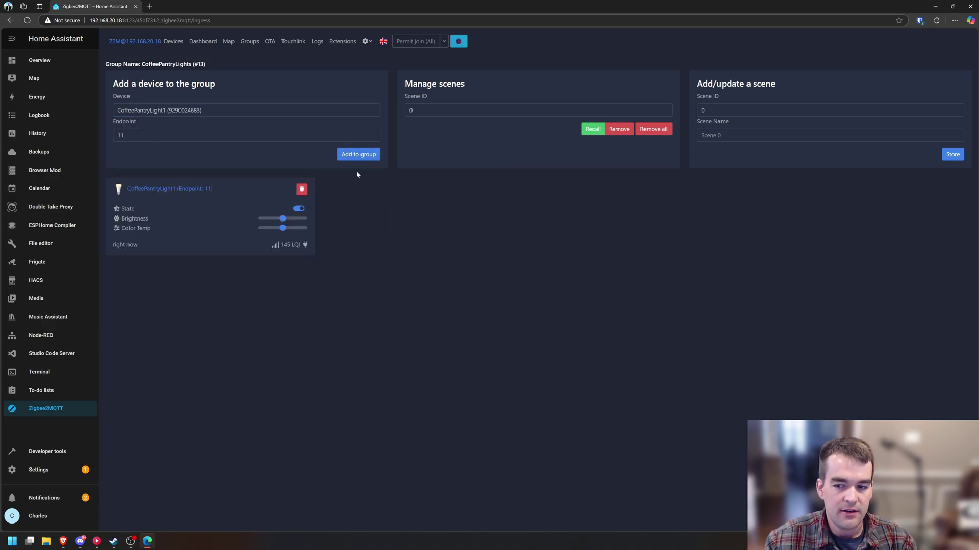
pyautogui.click(199, 111)
pyautogui.click(184, 289)
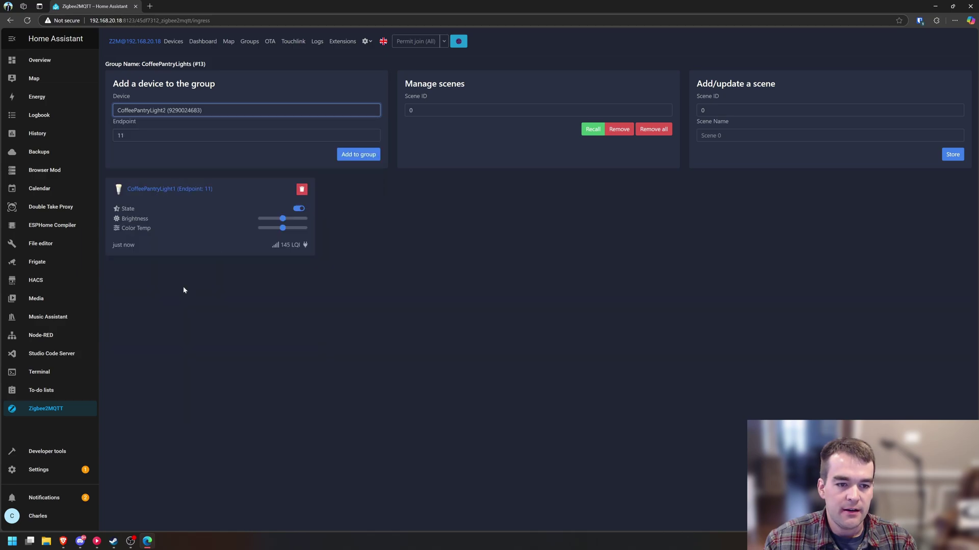
pyautogui.click(360, 158)
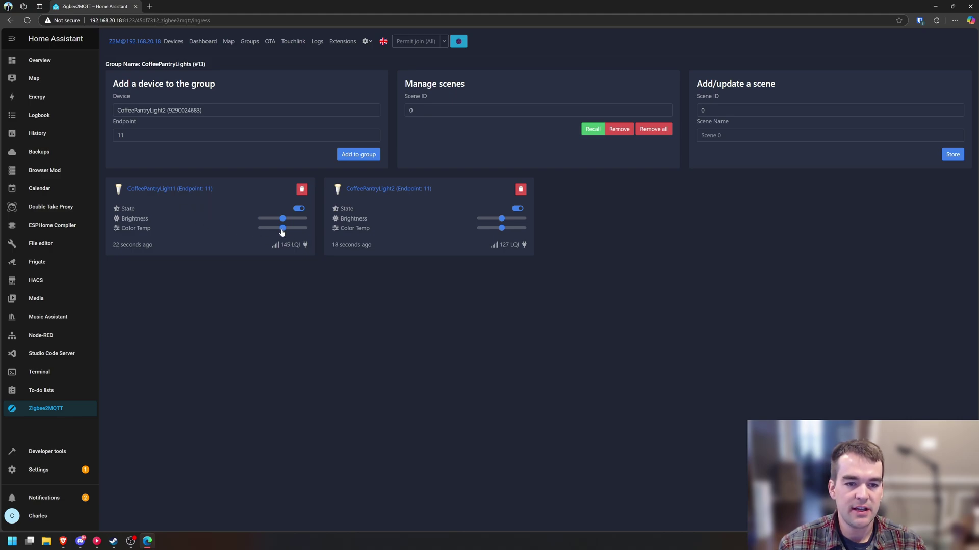
# Step: Tick light.coffeepantrylights in the Adaptive Lighting 'all' entry's lights list and submit the options
pyautogui.click(73, 470)
pyautogui.click(493, 154)
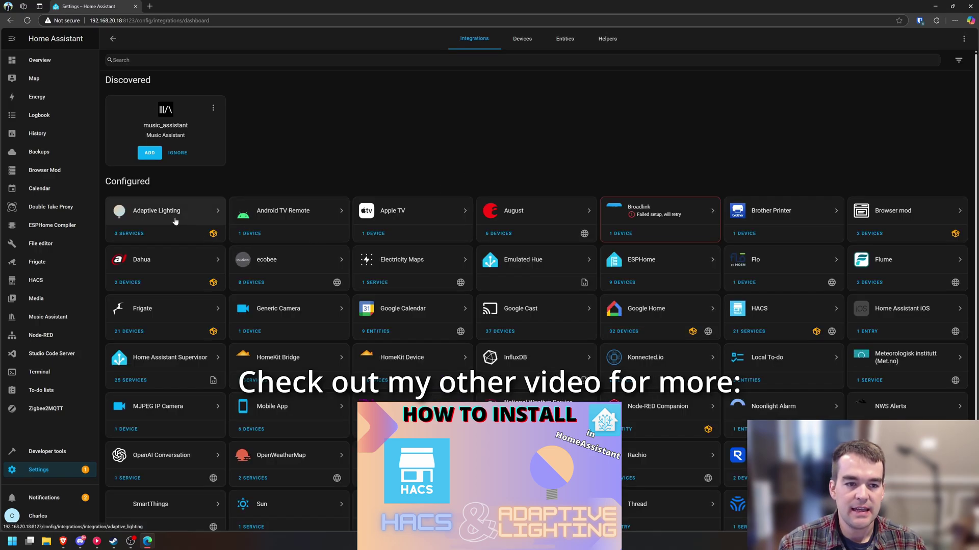
pyautogui.click(173, 219)
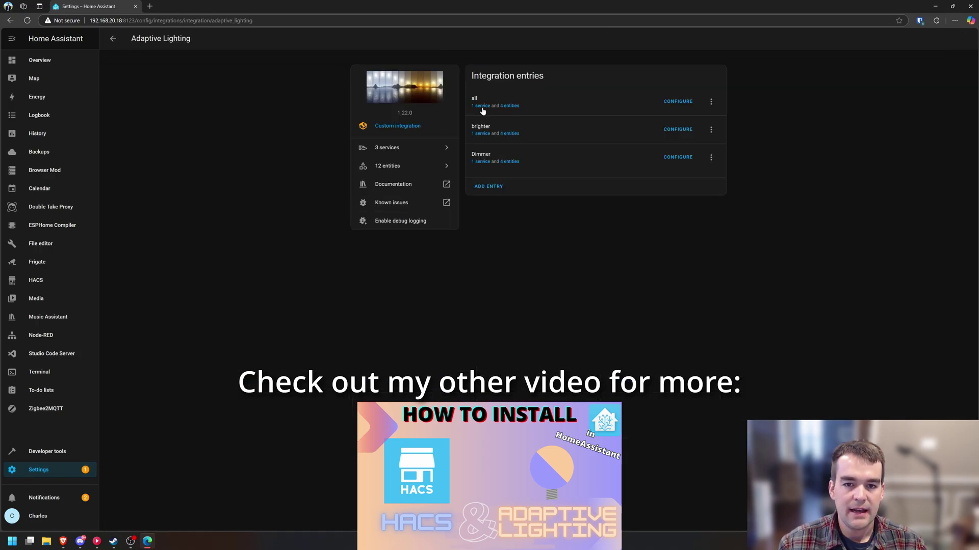
pyautogui.click(676, 104)
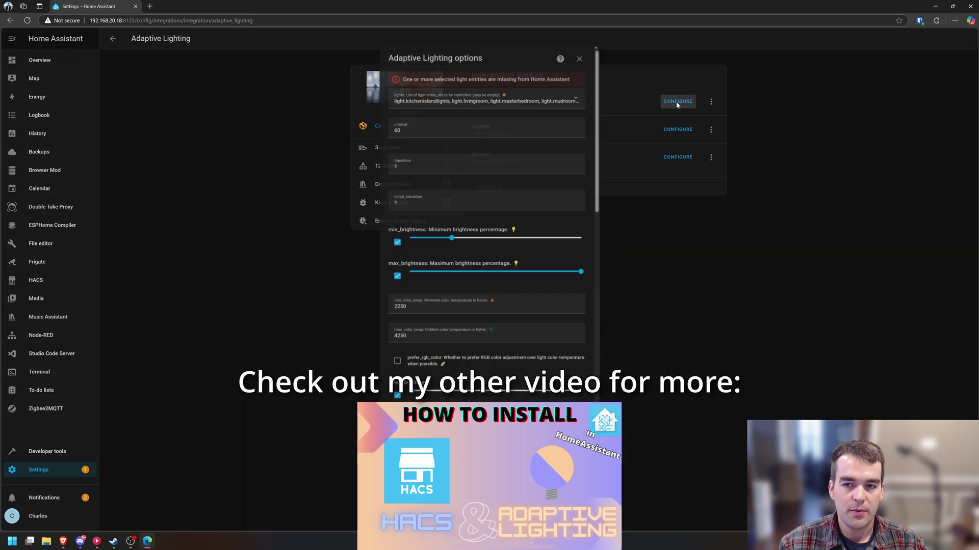
pyautogui.click(493, 136)
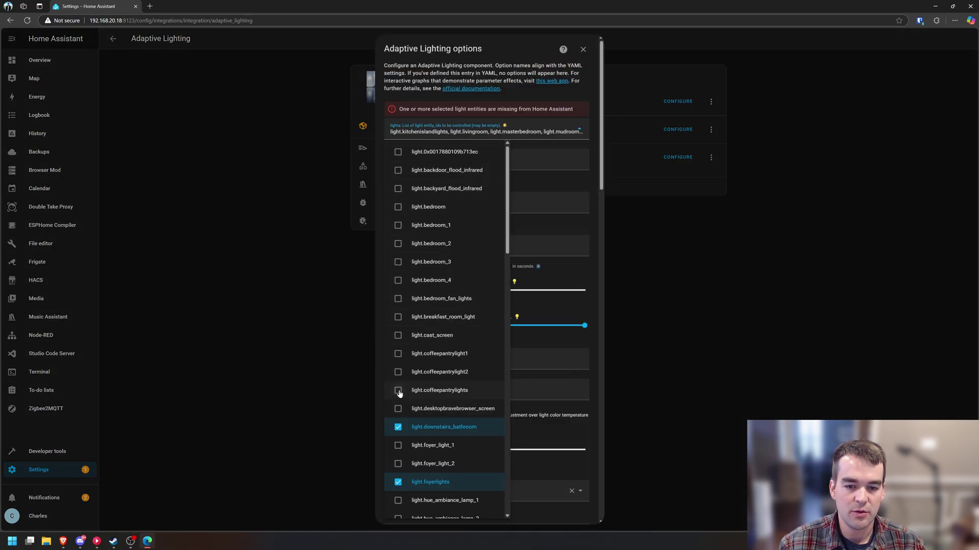
pyautogui.click(398, 391)
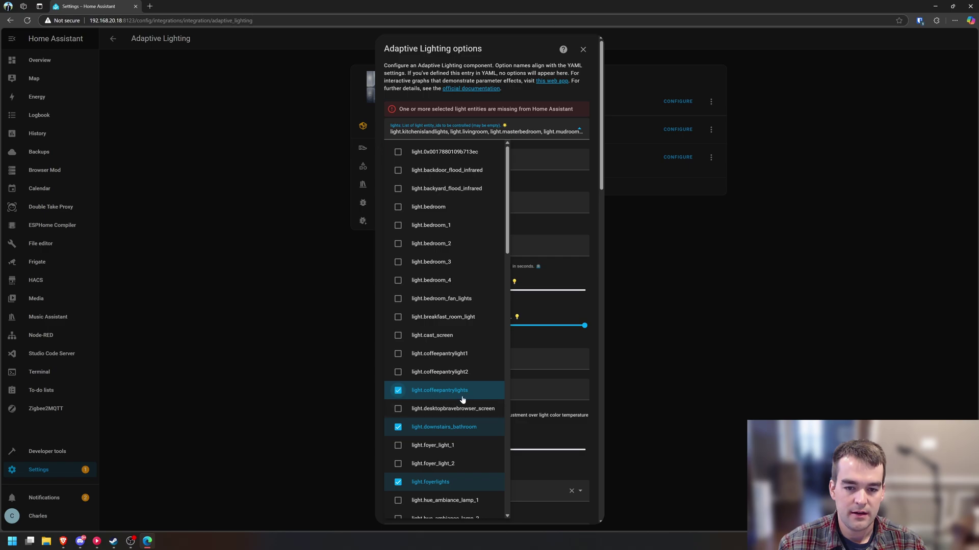
pyautogui.click(594, 289)
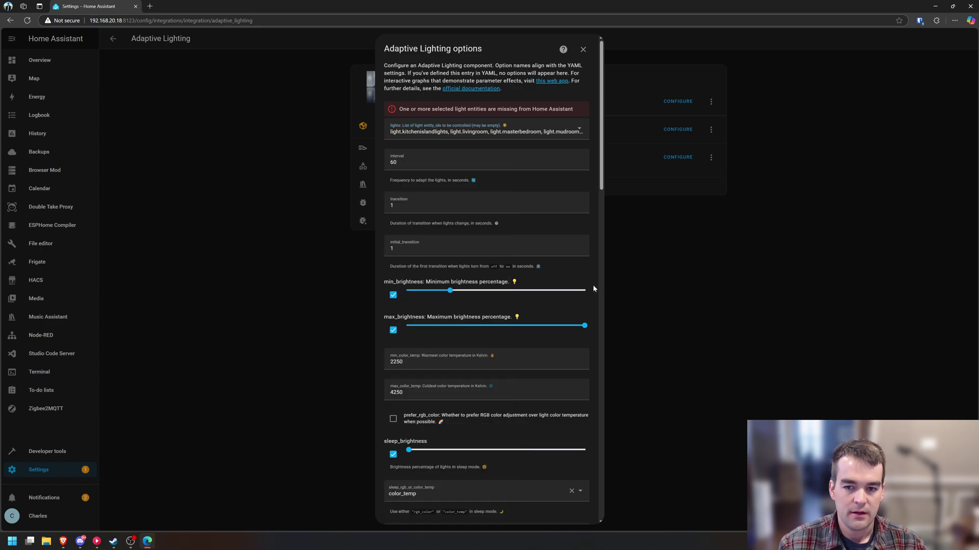
pyautogui.scroll(-15, 593, 290)
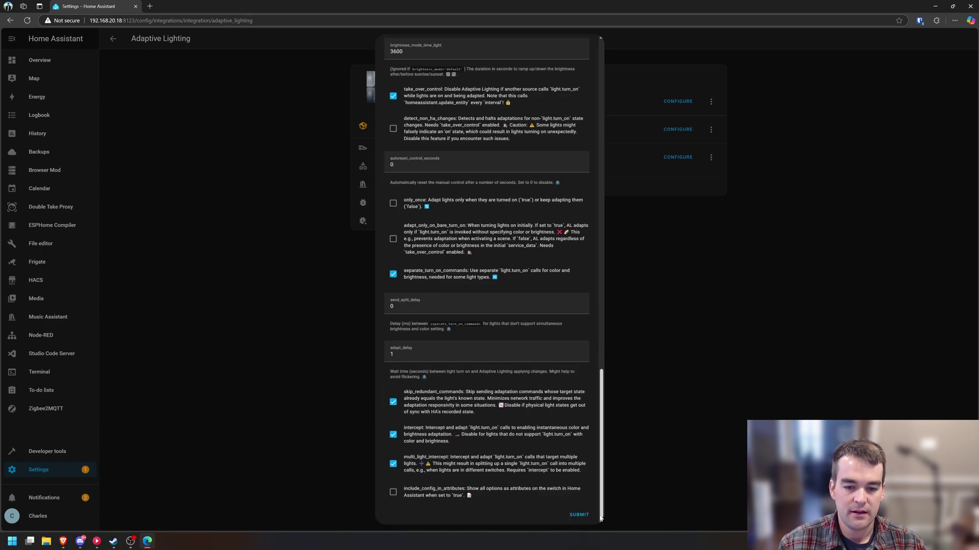
pyautogui.click(580, 516)
# Step: Dismiss the Adaptive Lighting options success message
pyautogui.click(548, 299)
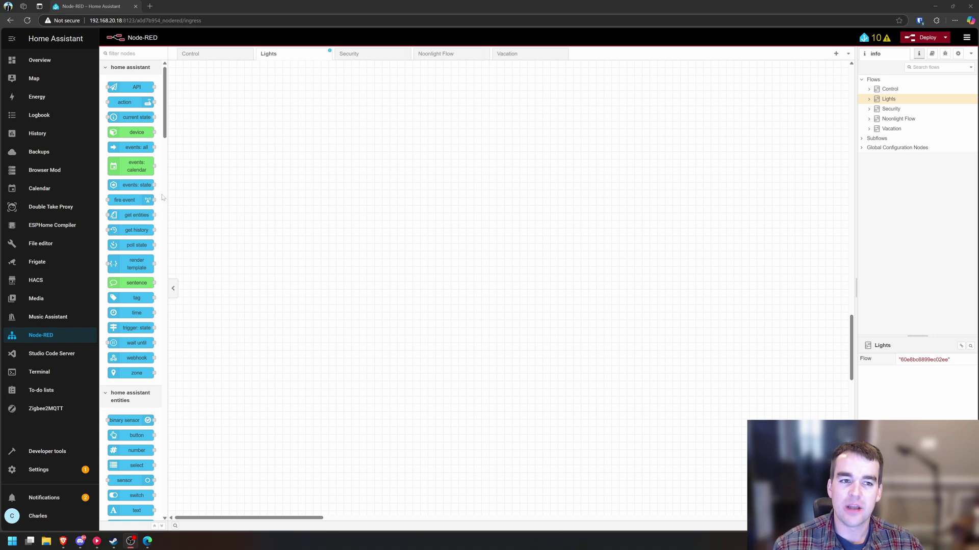
# Step: Place a comment node named 'Coffee Pantry Light Motion', then an events: state node beneath it
pyautogui.scroll(-4, 131, 357)
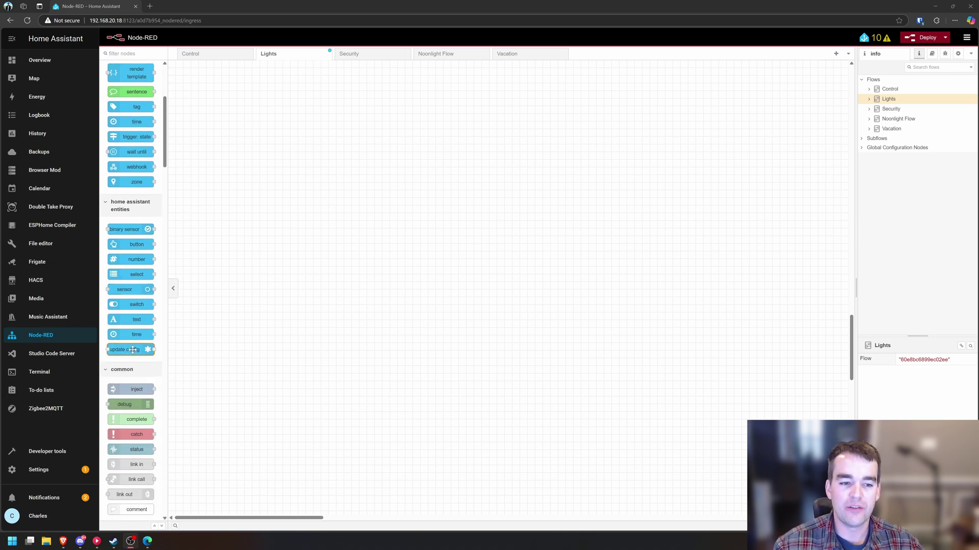
pyautogui.scroll(-2, 131, 381)
pyautogui.moveTo(135, 433); pyautogui.dragTo(207, 77)
pyautogui.doubleClick(207, 76)
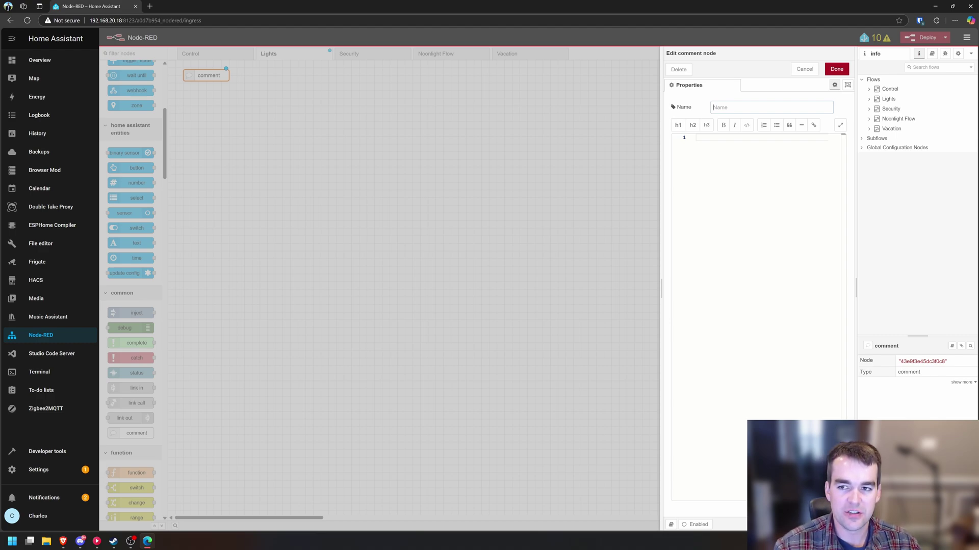
pyautogui.write('Coffee')
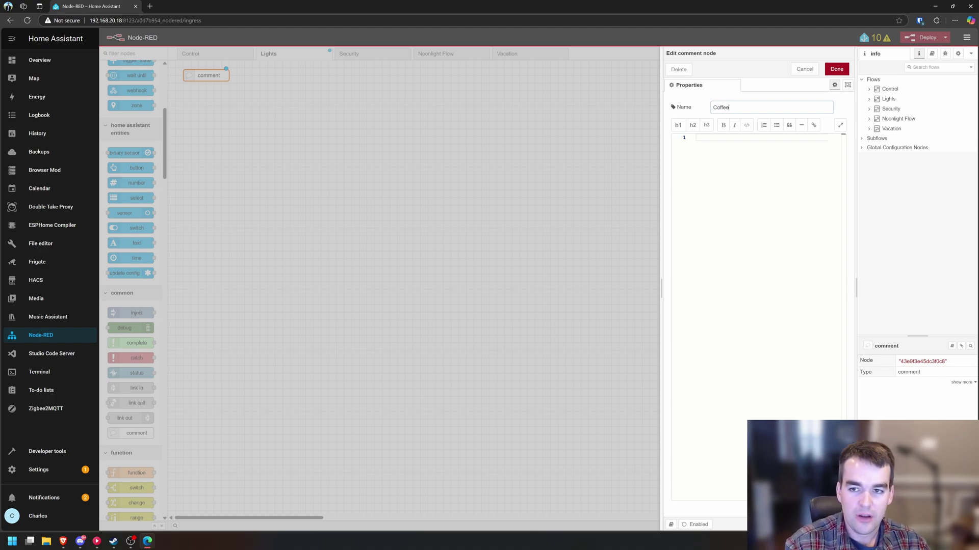
pyautogui.write(' Pantry Light Motion')
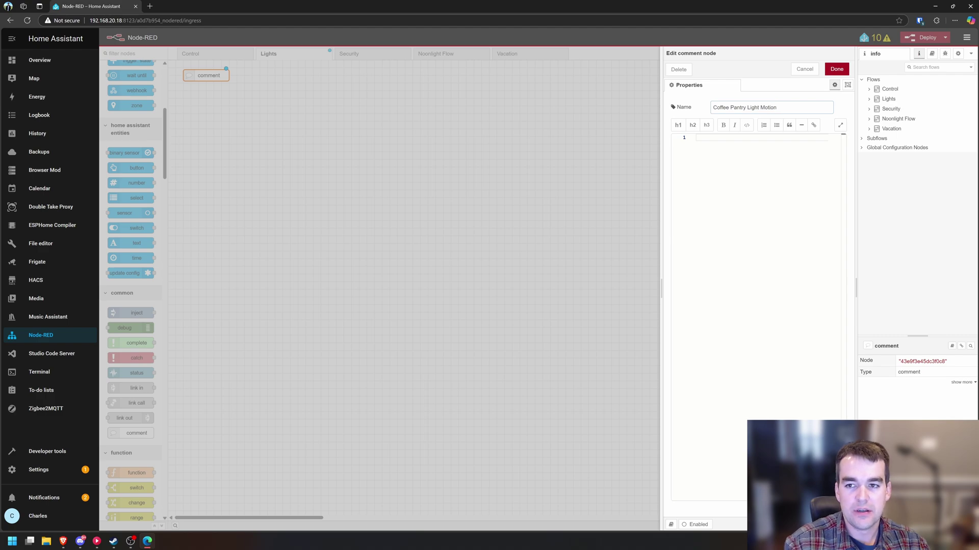
pyautogui.press('Return')
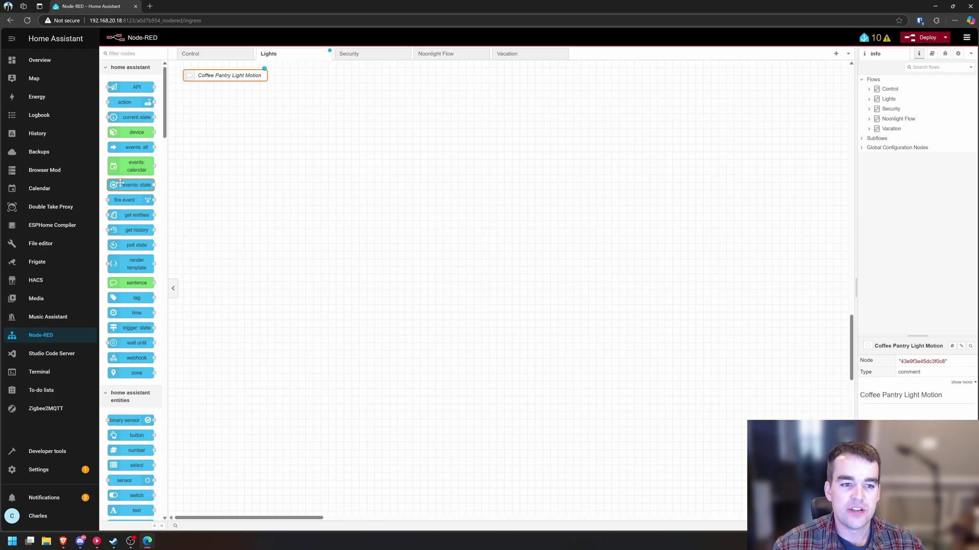
pyautogui.moveTo(151, 187); pyautogui.dragTo(217, 115)
# Step: Name the state node 'Coffee Pantry Lights Motion Sensor' and set its entity to CoffeePantryMotion Occupancy
pyautogui.doubleClick(216, 114)
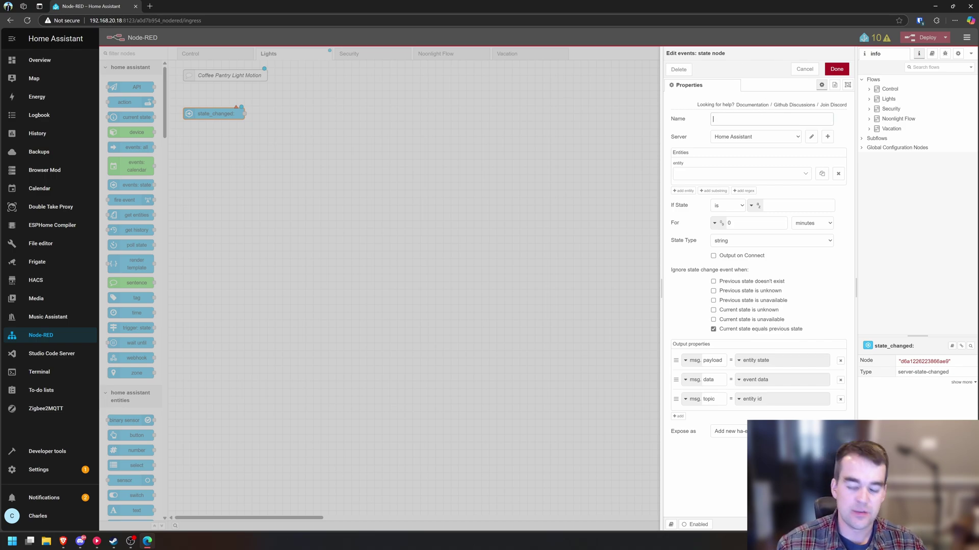
pyautogui.write('Coffee Pantry Lights M')
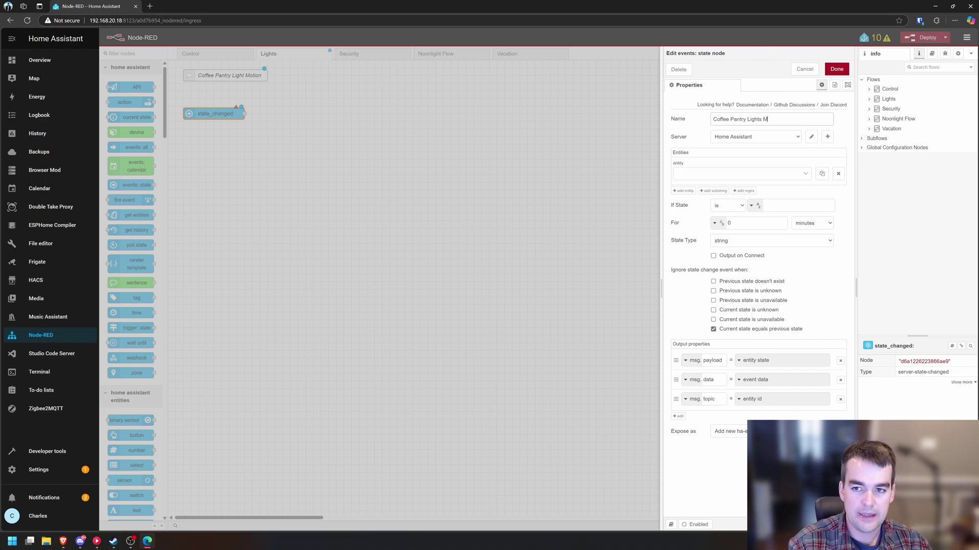
pyautogui.write('otion Sensor')
pyautogui.click(735, 174)
pyautogui.write('Coffee')
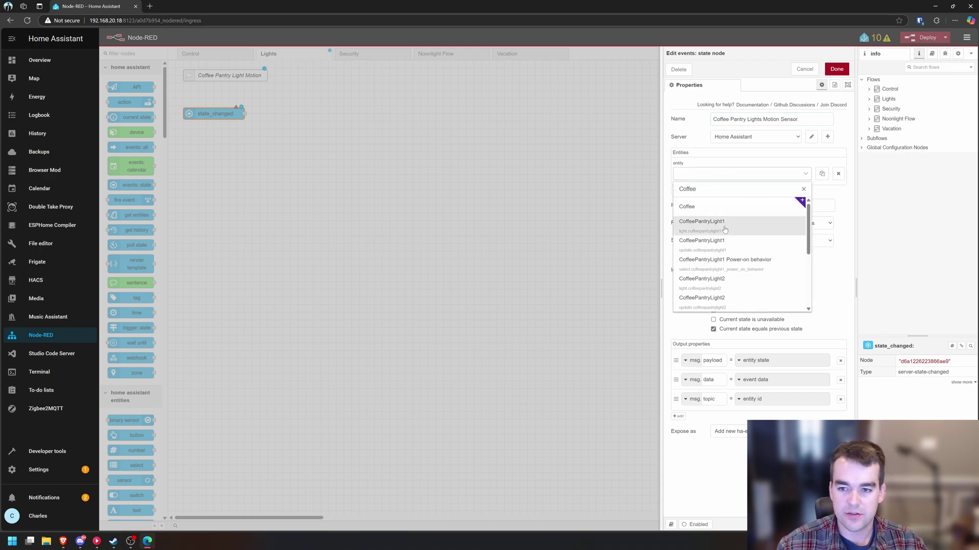
pyautogui.scroll(-5, 759, 275)
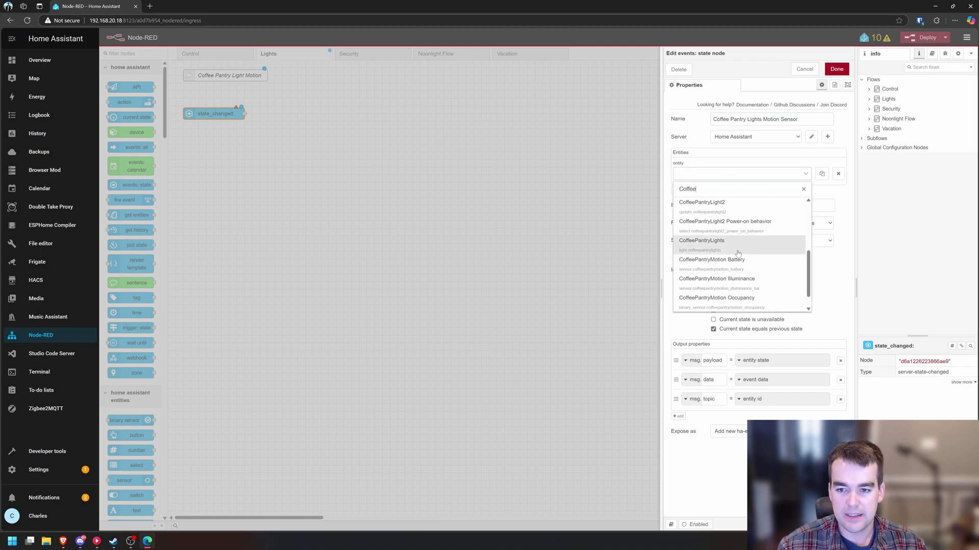
pyautogui.click(764, 301)
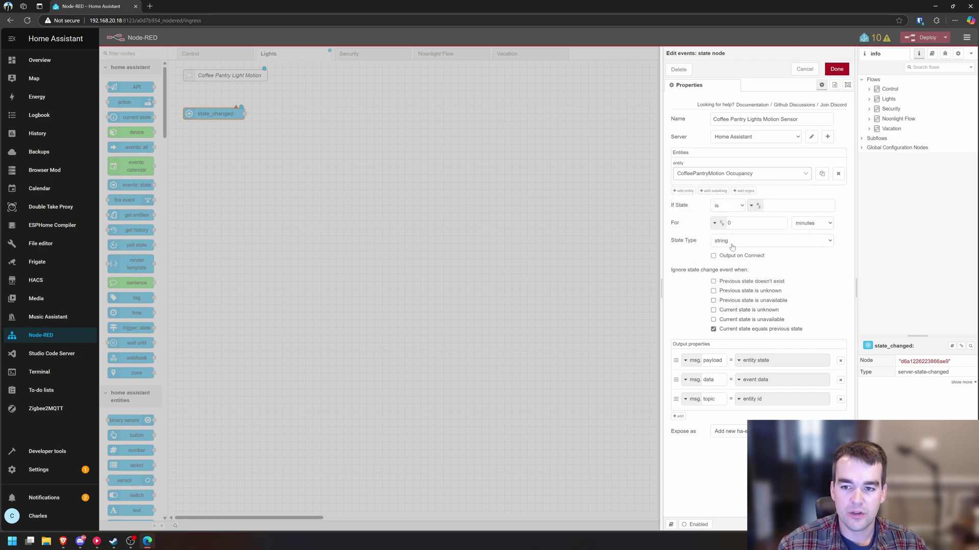
pyautogui.click(828, 68)
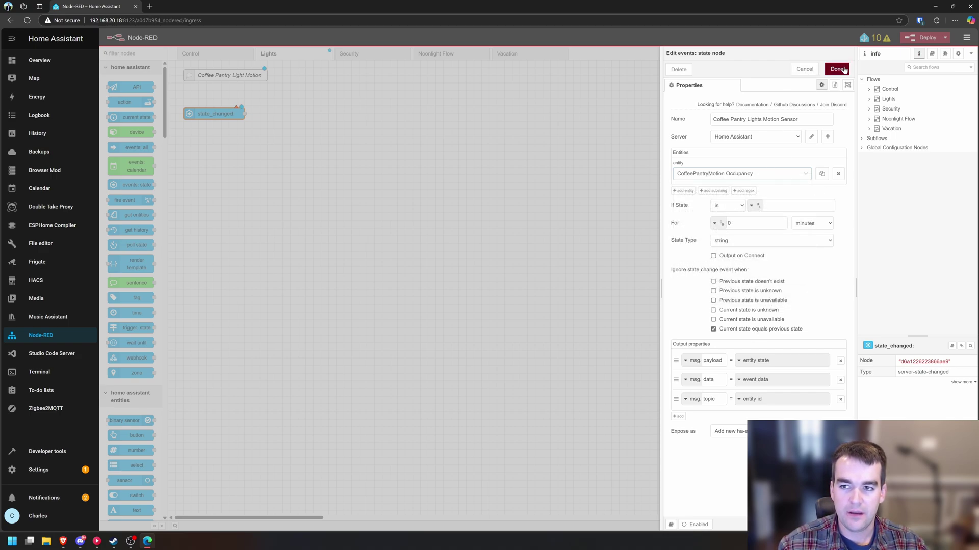
pyautogui.scroll(-4, 135, 306)
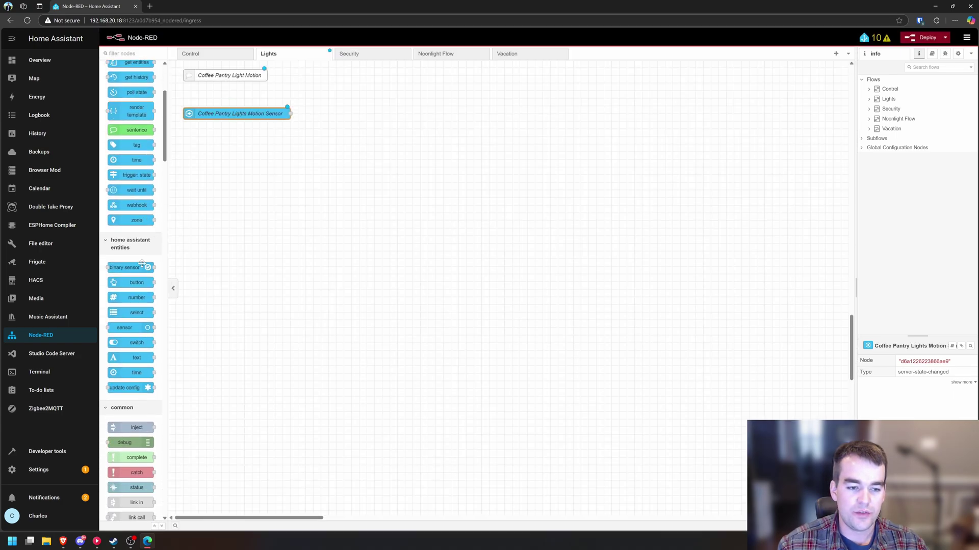
# Step: Wire the motion sensor into a new switch node with rules == on and == off
pyautogui.scroll(-5, 135, 305)
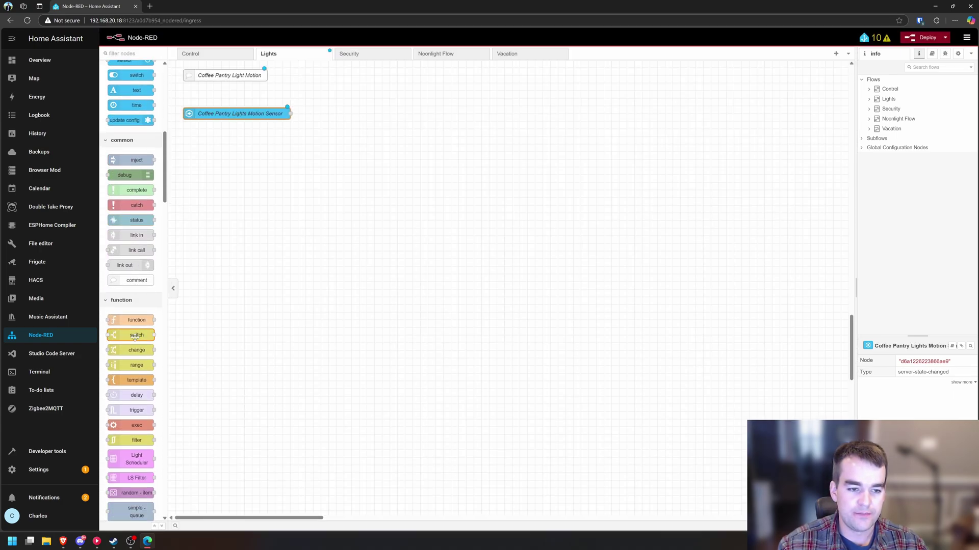
pyautogui.moveTo(141, 336); pyautogui.dragTo(359, 115)
pyautogui.click(247, 115)
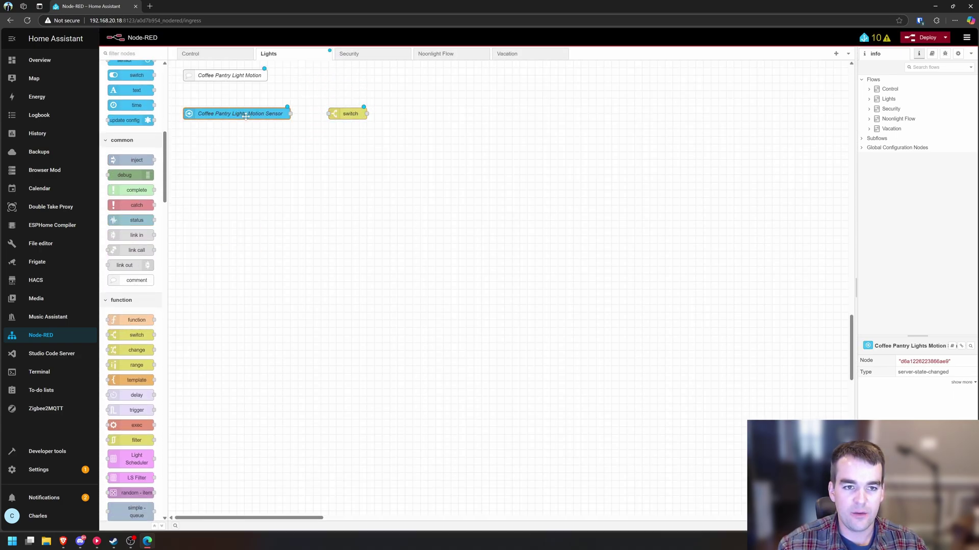
pyautogui.moveTo(290, 114); pyautogui.dragTo(329, 113)
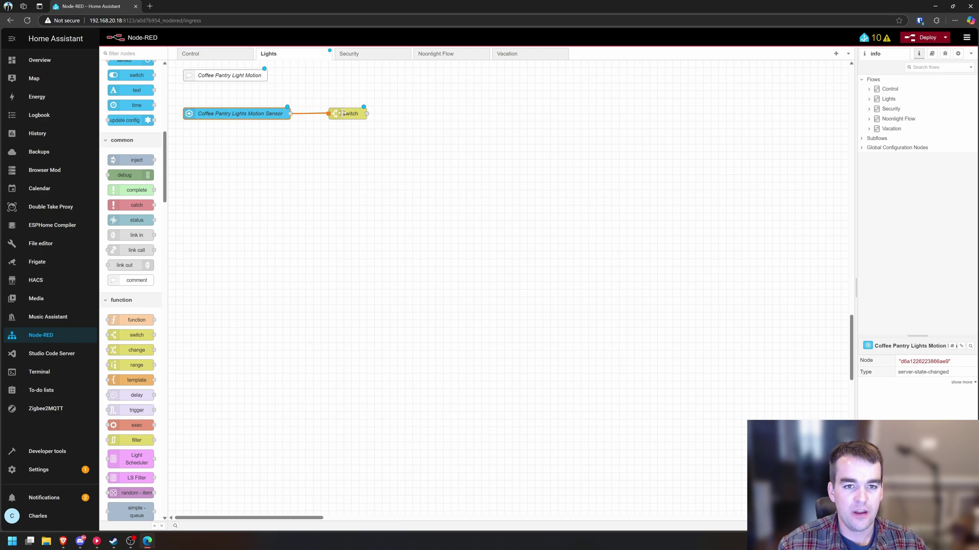
pyautogui.doubleClick(350, 115)
pyautogui.click(739, 148)
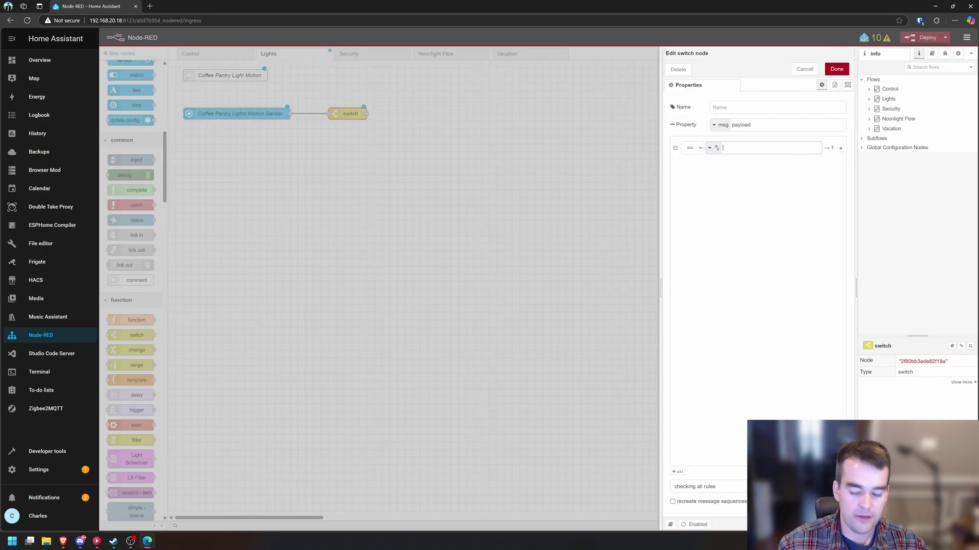
pyautogui.write('on')
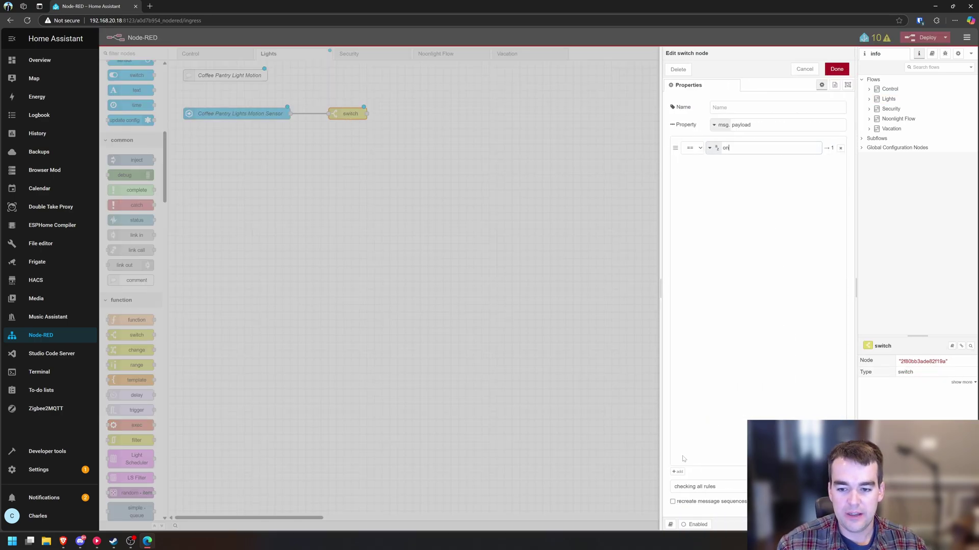
pyautogui.click(677, 472)
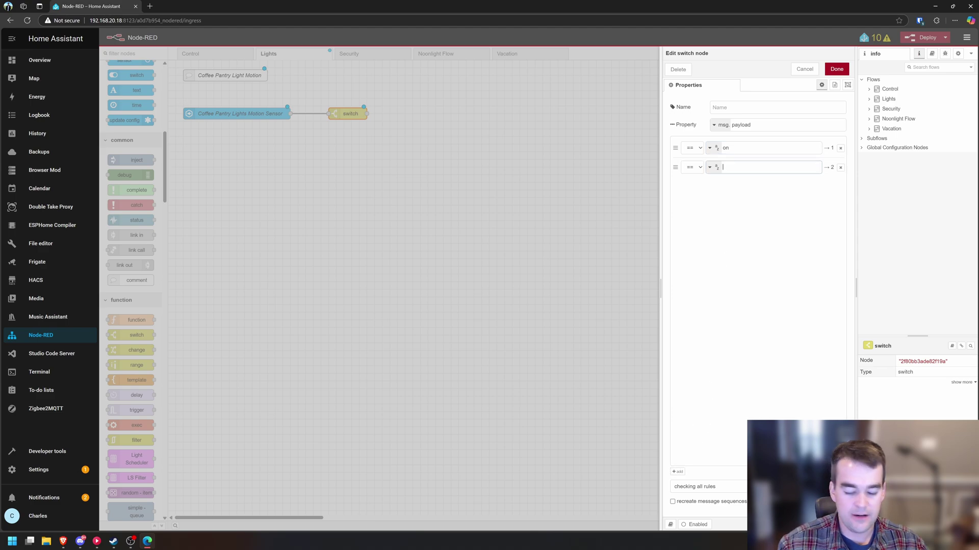
pyautogui.click(739, 106)
pyautogui.click(836, 69)
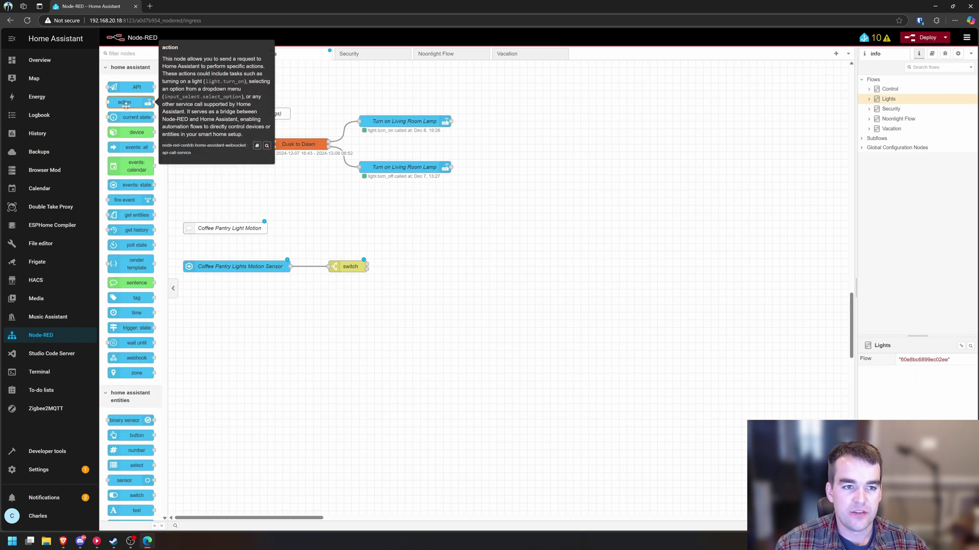
# Step: Add an action node fed by the switch's first output and set it to light.turn_on
pyautogui.moveTo(130, 104); pyautogui.dragTo(431, 245)
pyautogui.moveTo(367, 266); pyautogui.dragTo(427, 244)
pyautogui.doubleClick(426, 244)
pyautogui.click(737, 155)
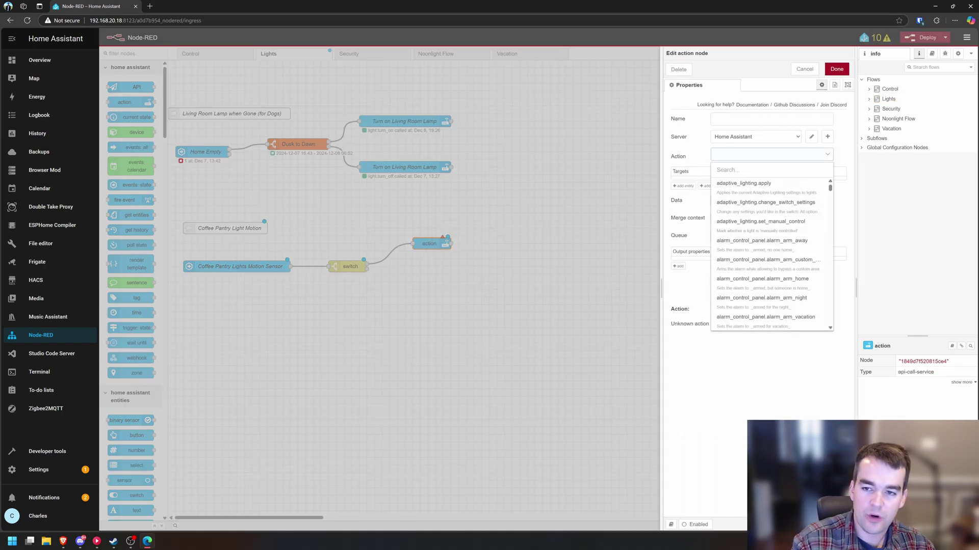
pyautogui.write('l')
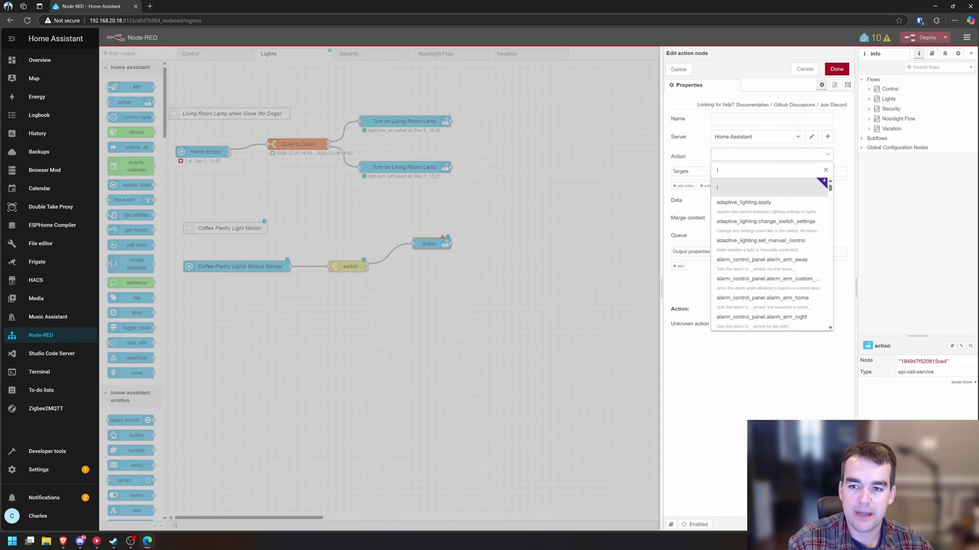
pyautogui.write('ight.')
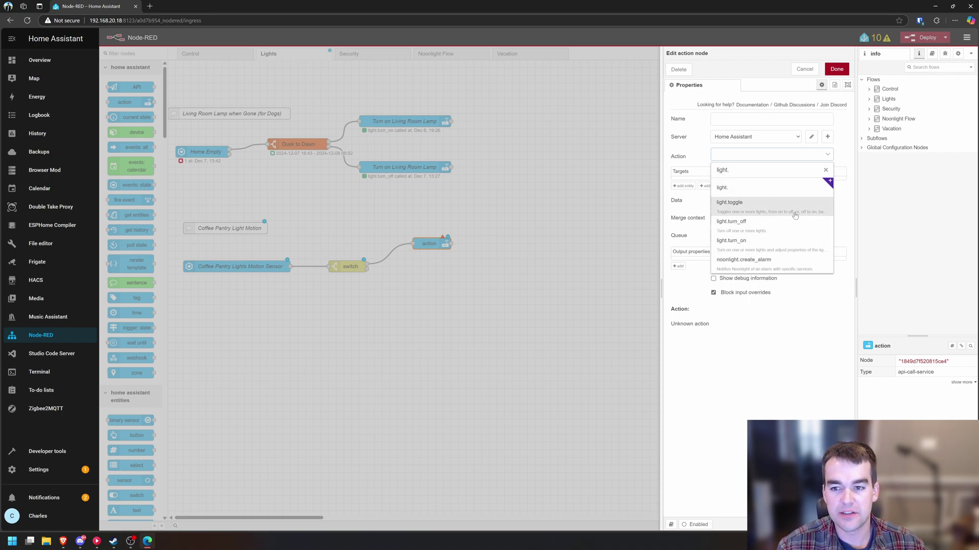
pyautogui.click(770, 244)
# Step: Name the action node 'Turn on Coffee Pantry Lights' and target the CoffeePantryLights entity
pyautogui.click(765, 119)
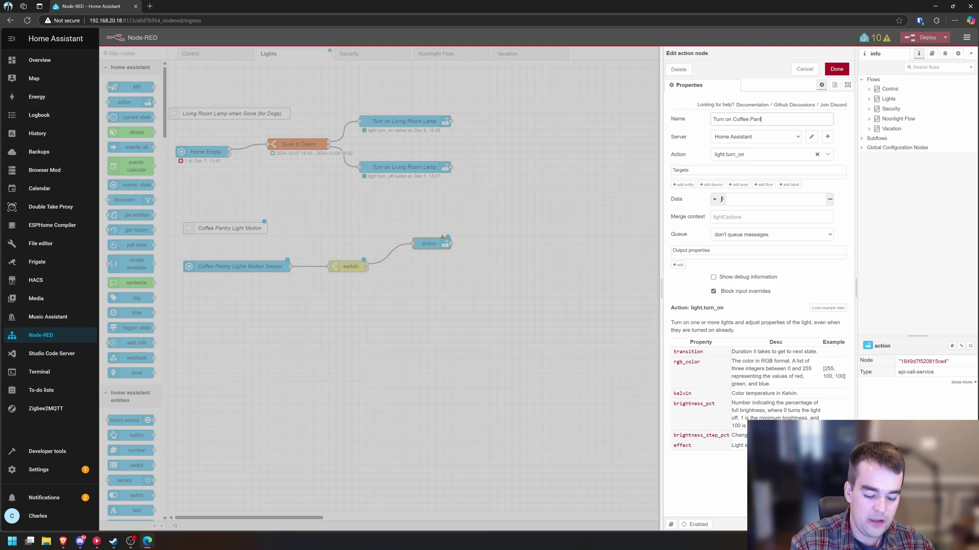
pyautogui.write('Turn on Coffee Pantry Lights')
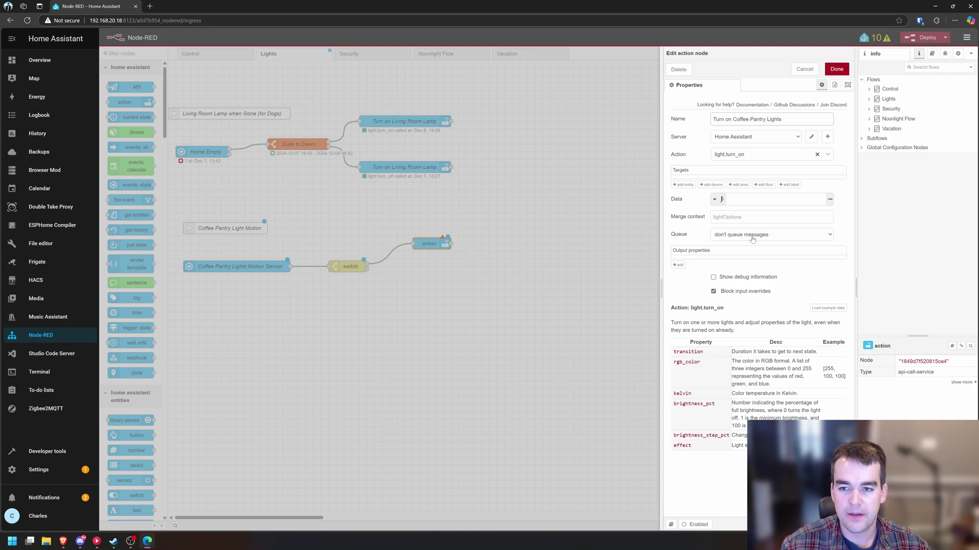
pyautogui.click(692, 184)
pyautogui.click(702, 192)
pyautogui.write('c')
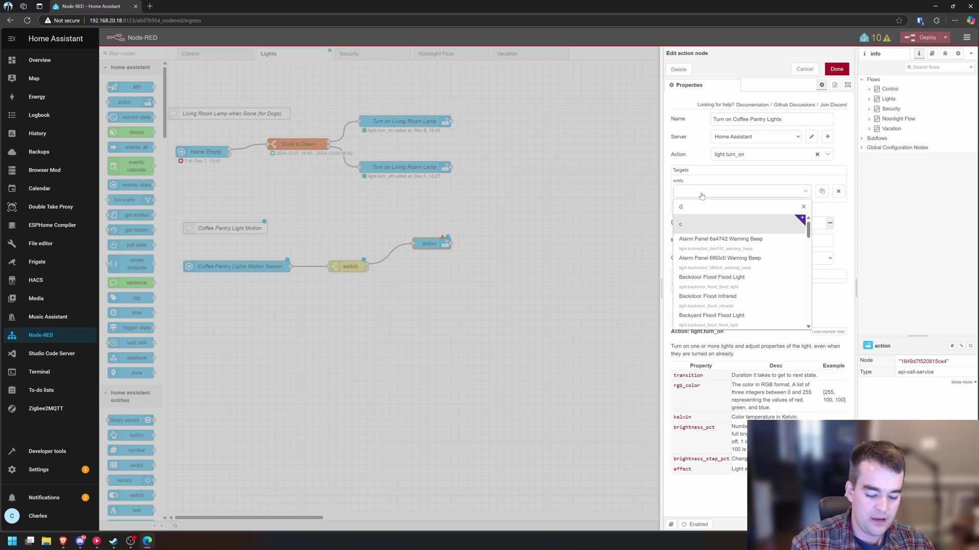
pyautogui.write('offee')
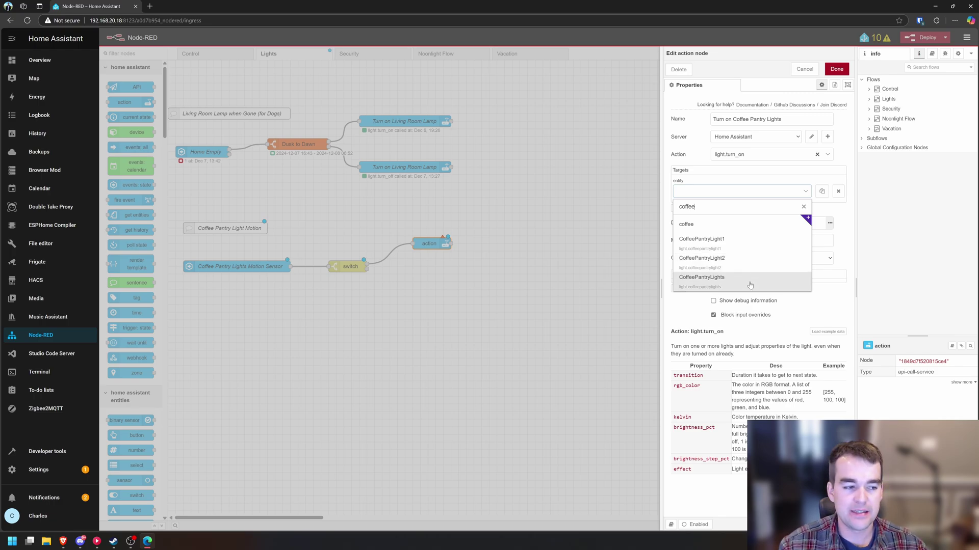
pyautogui.click(716, 281)
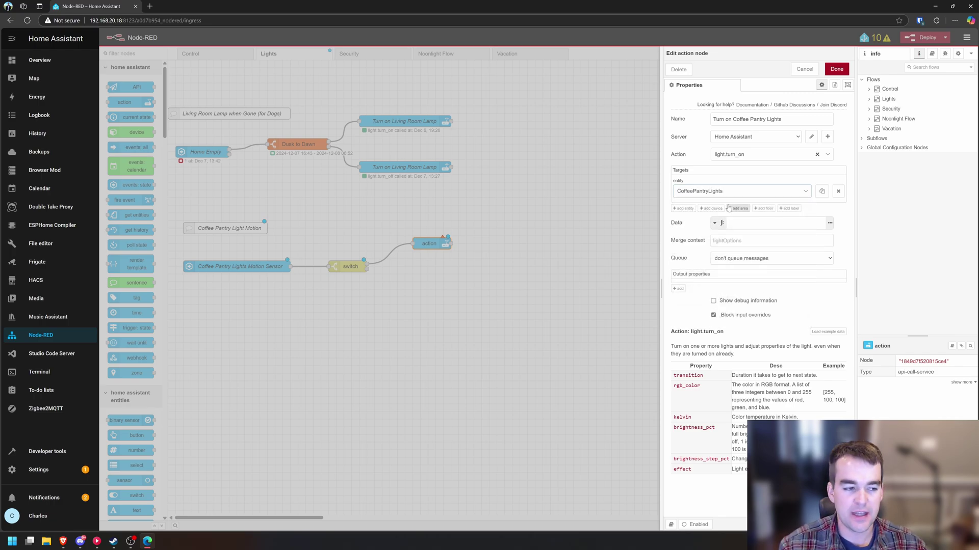
pyautogui.click(836, 70)
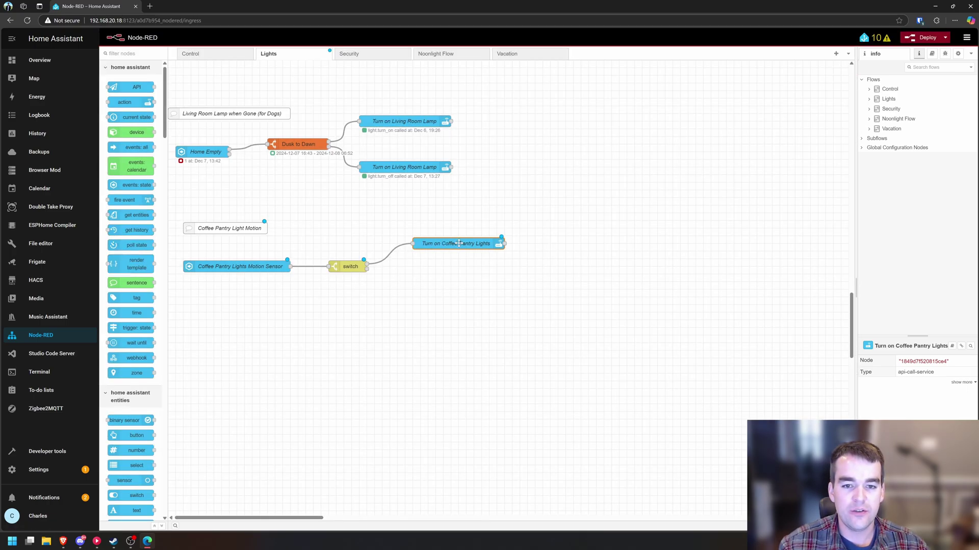
# Step: Paste a copy of the turn-on node, switch it to light.turn_off and rename it 'Turn off Coffee Pantry Lights'
pyautogui.hotkey('ctrl', 'v')
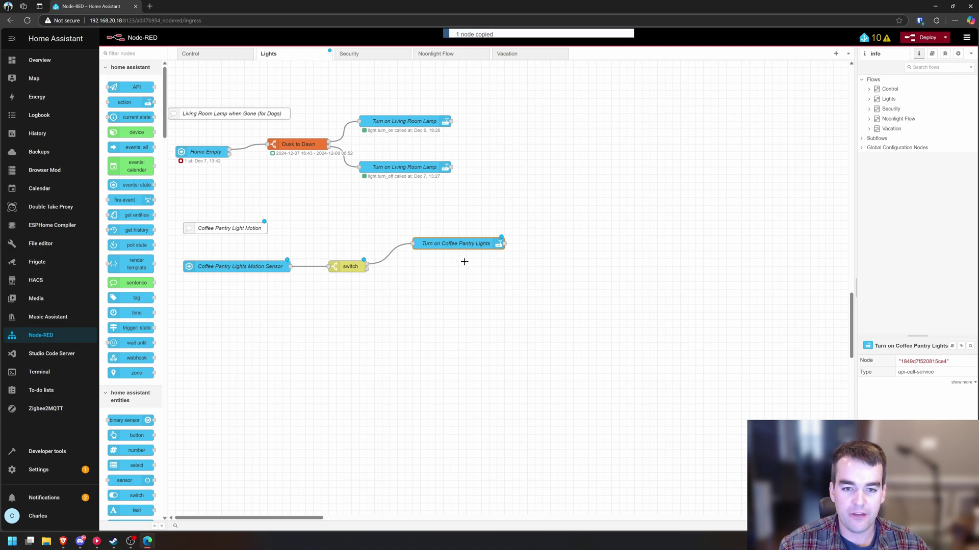
pyautogui.click(459, 289)
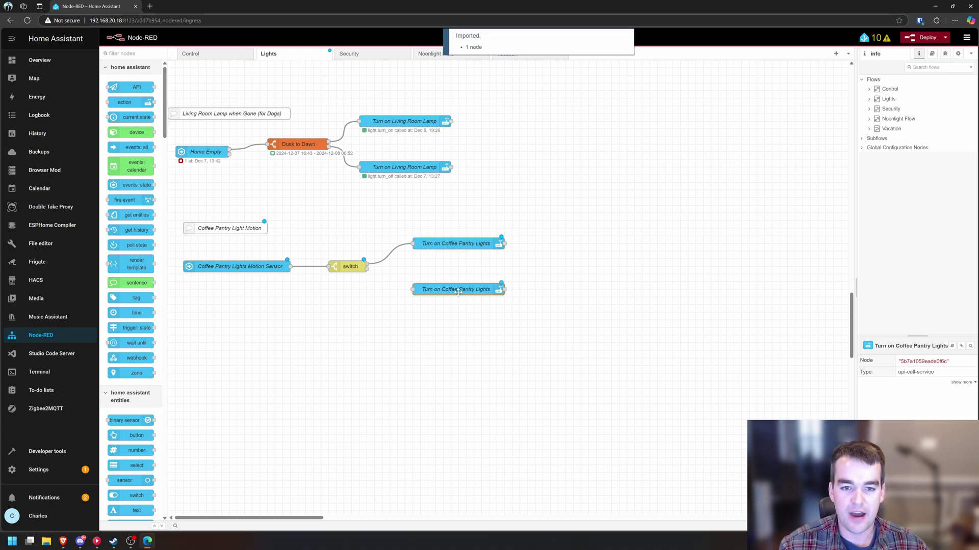
pyautogui.doubleClick(462, 290)
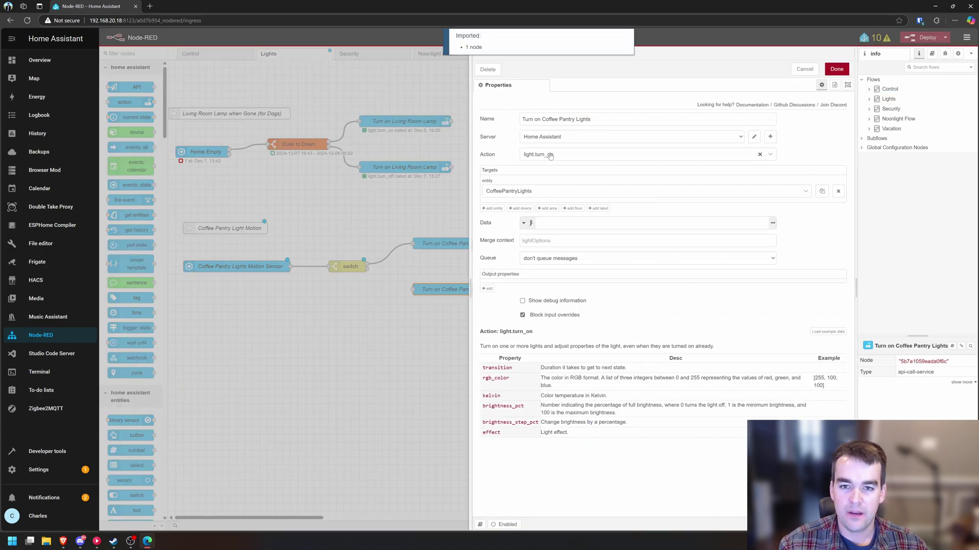
pyautogui.click(548, 155)
pyautogui.click(581, 207)
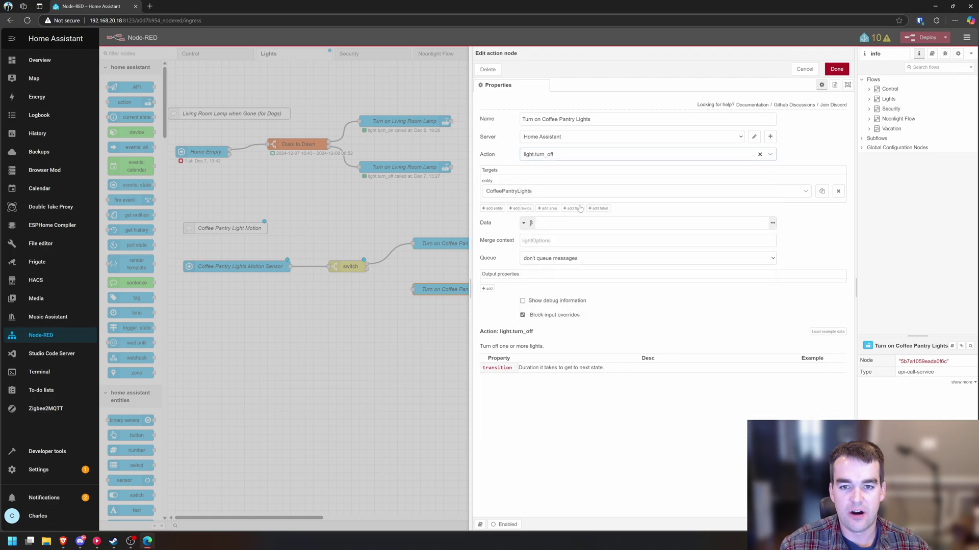
pyautogui.press('BackSpace')
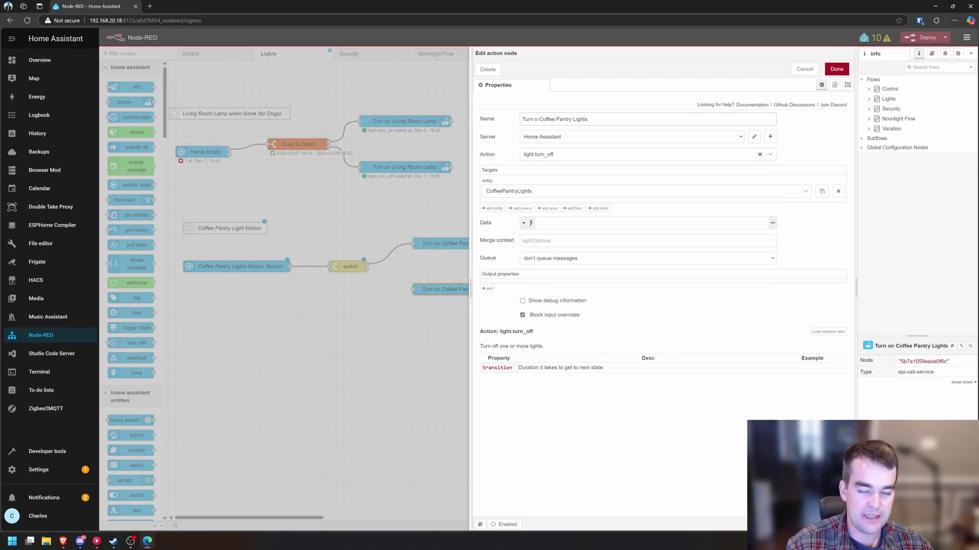
pyautogui.write('ff')
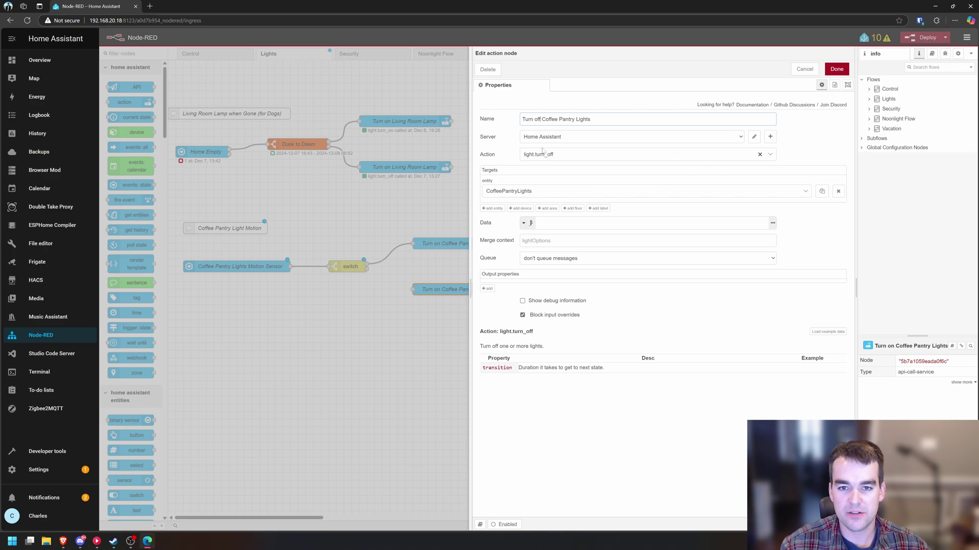
pyautogui.click(836, 70)
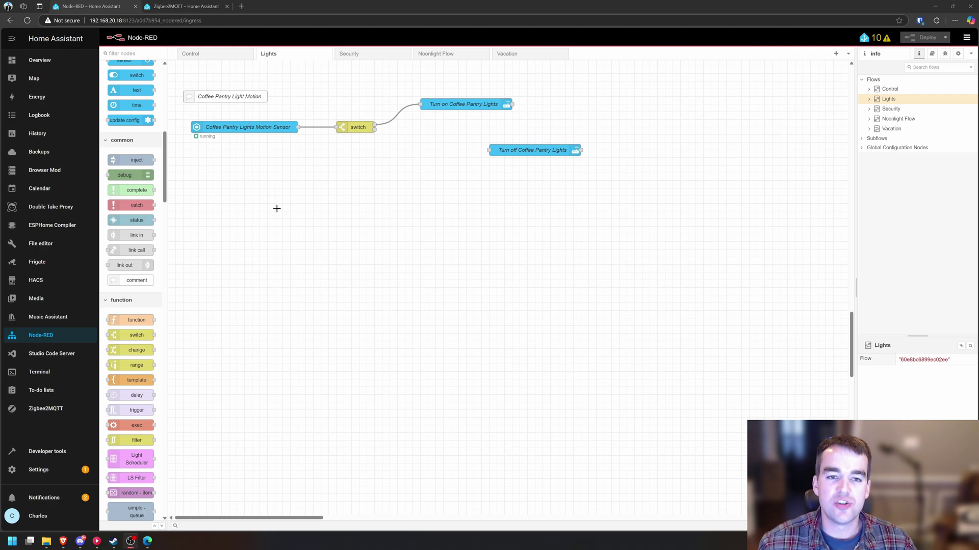
# Step: Add a trigger node between the switch's second output and Turn off Coffee Pantry Lights
pyautogui.moveTo(122, 407); pyautogui.dragTo(425, 149)
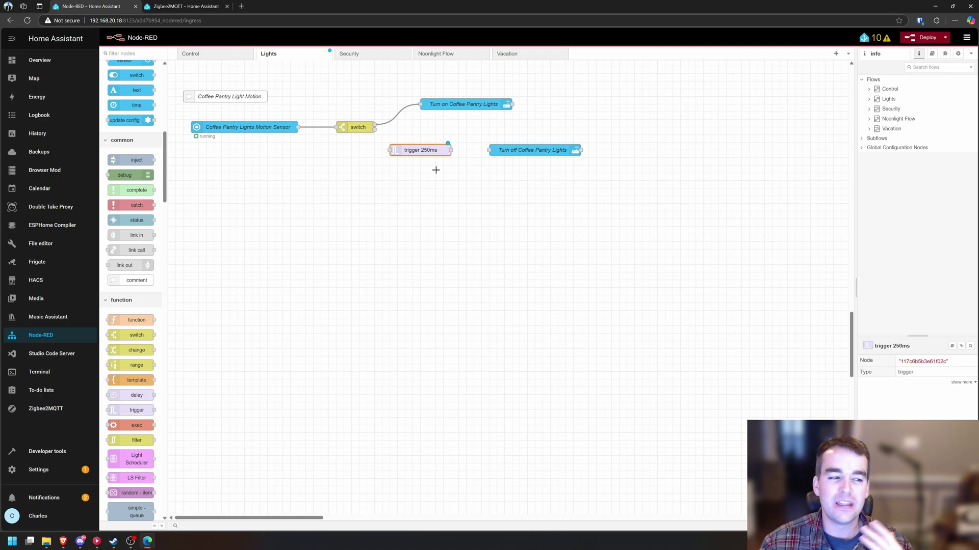
pyautogui.click(436, 170)
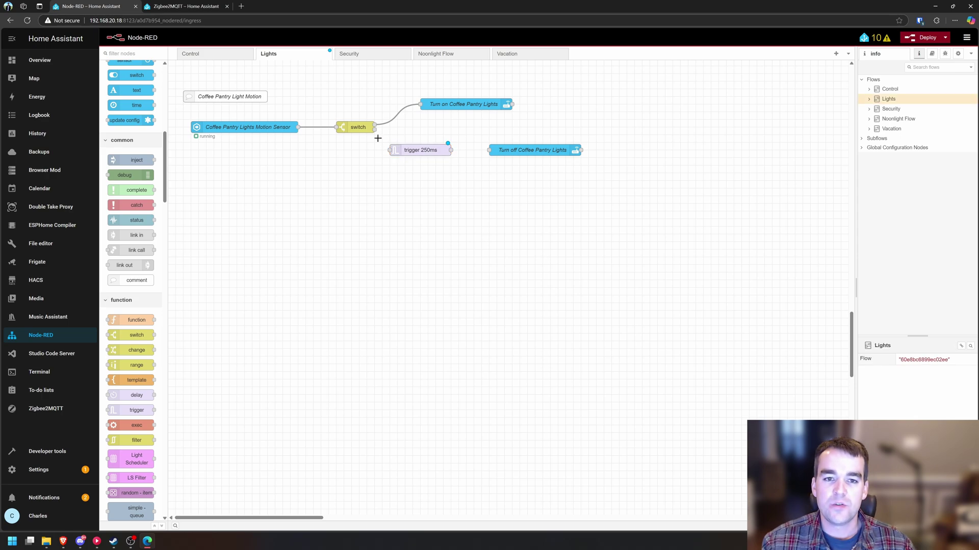
pyautogui.moveTo(375, 130); pyautogui.dragTo(391, 150)
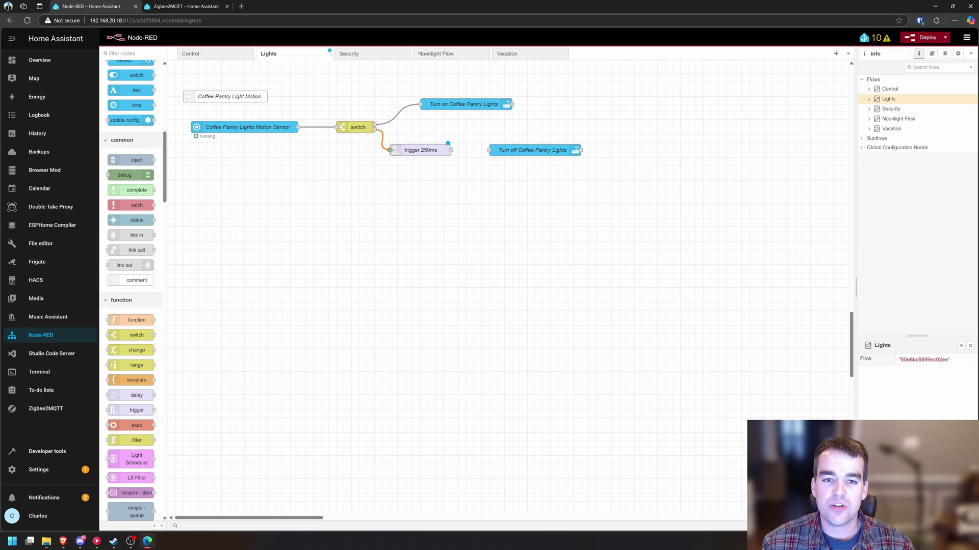
pyautogui.moveTo(452, 150); pyautogui.dragTo(494, 150)
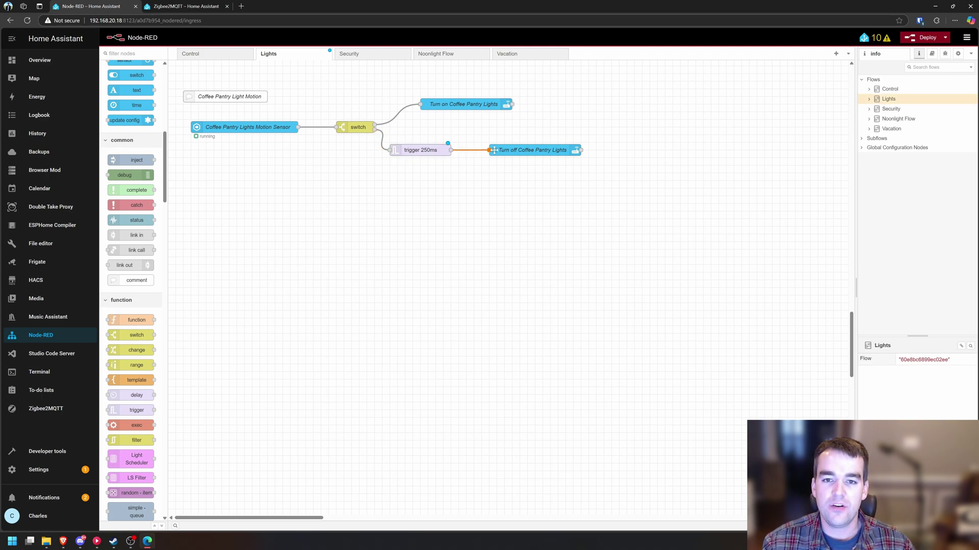
pyautogui.doubleClick(410, 150)
pyautogui.press('Escape')
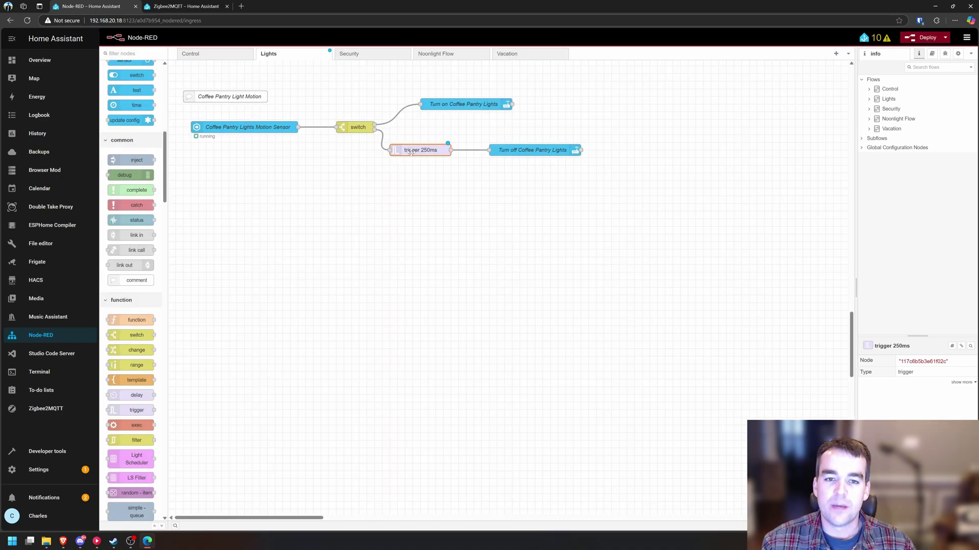
# Step: Make the trigger send nothing, wait 1 minute, then send 'off'
pyautogui.doubleClick(410, 150)
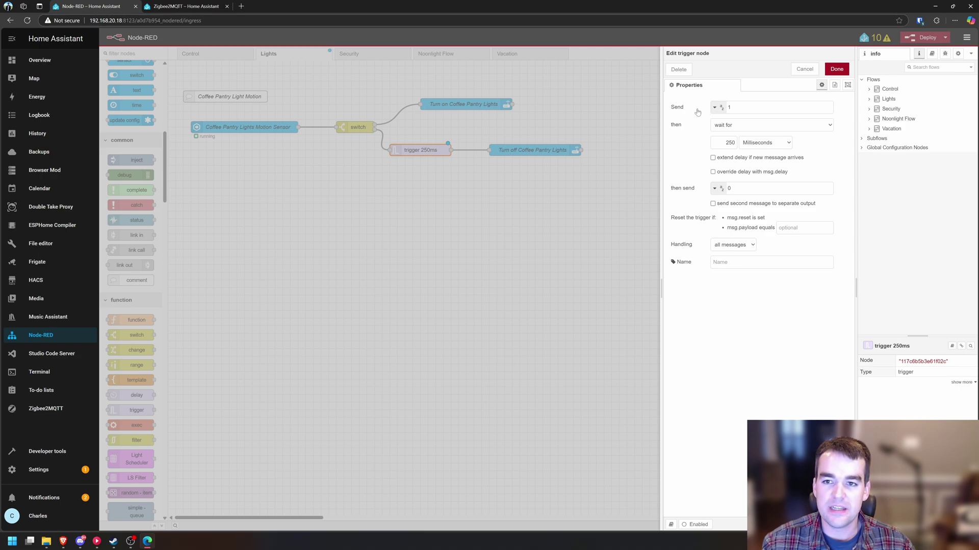
pyautogui.click(714, 108)
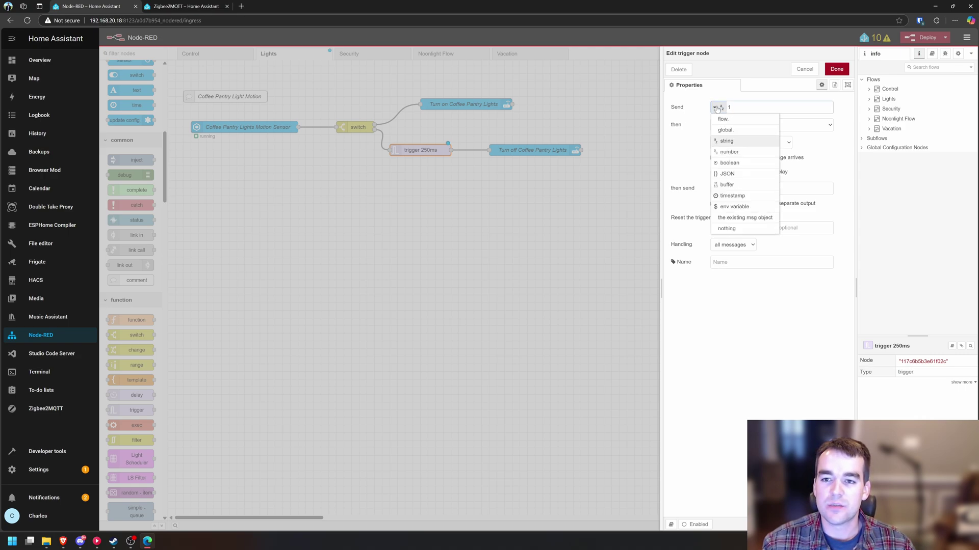
pyautogui.click(741, 229)
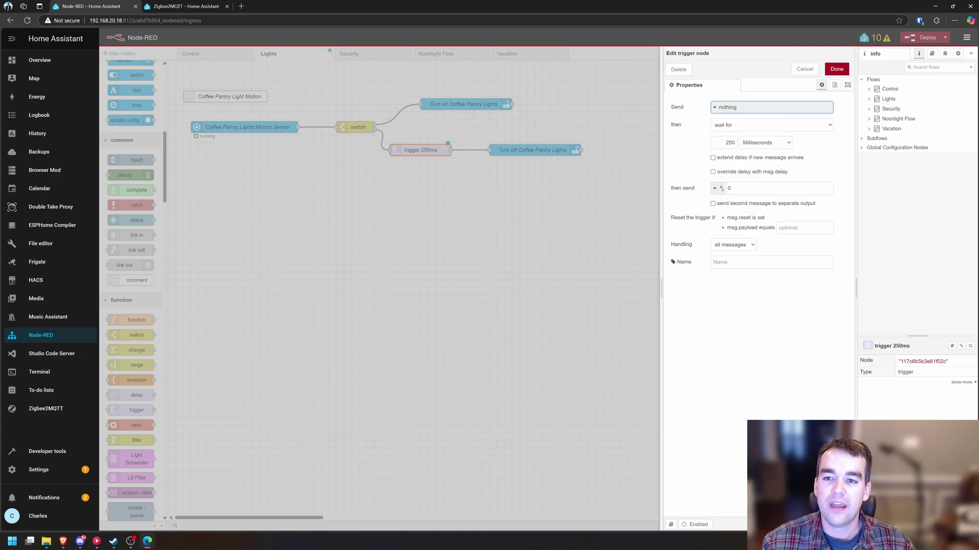
pyautogui.press('Tab')
pyautogui.press('Tab')
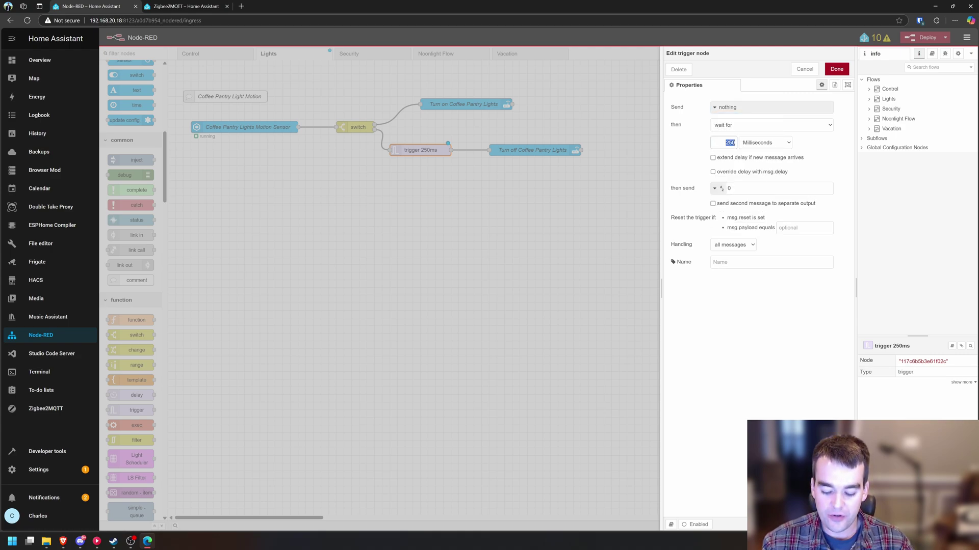
pyautogui.write('1')
pyautogui.click(769, 145)
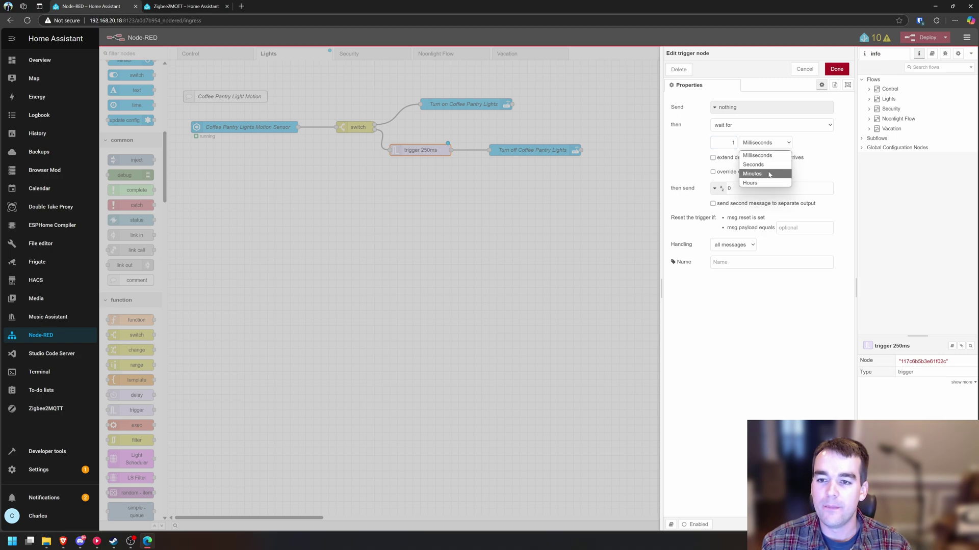
pyautogui.click(769, 175)
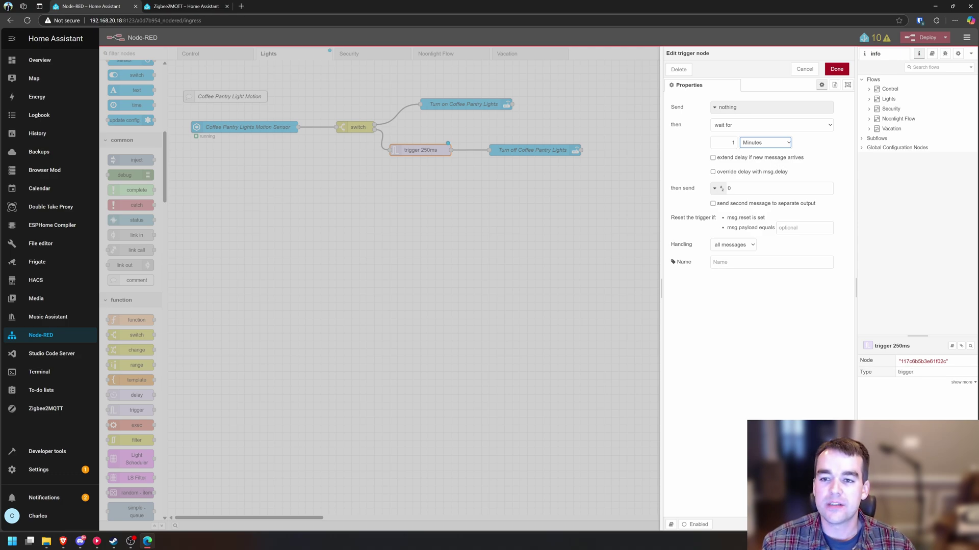
pyautogui.hotkey('shift', 'Tab')
pyautogui.click(807, 167)
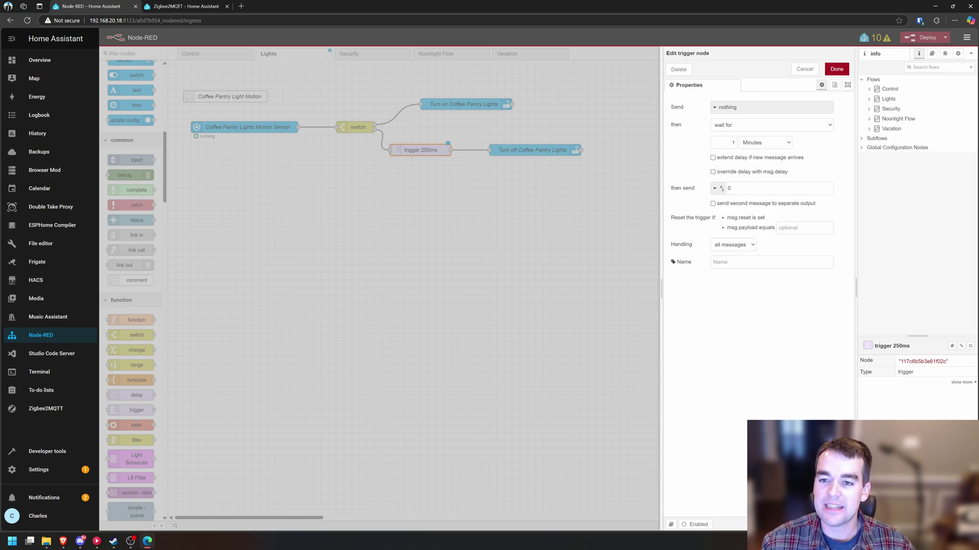
pyautogui.doubleClick(728, 188)
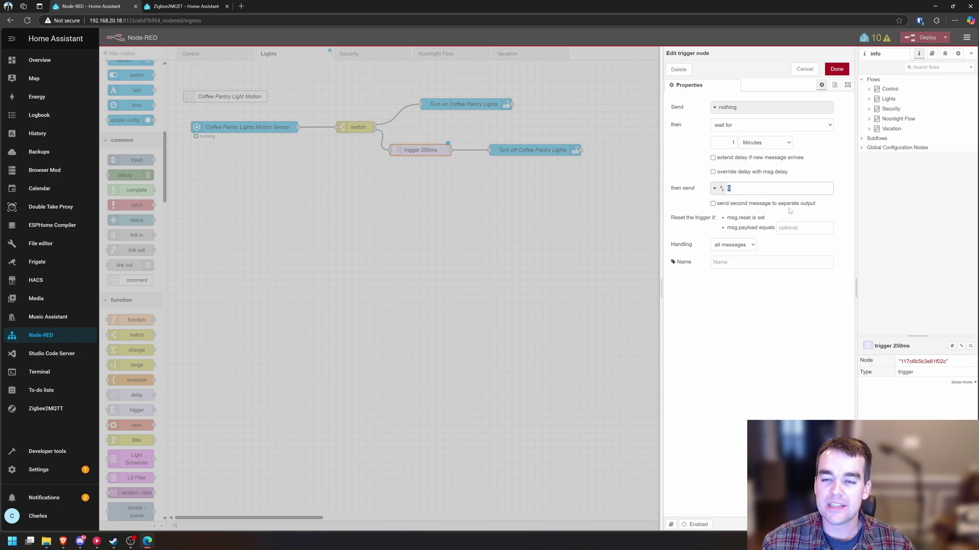
pyautogui.write('off')
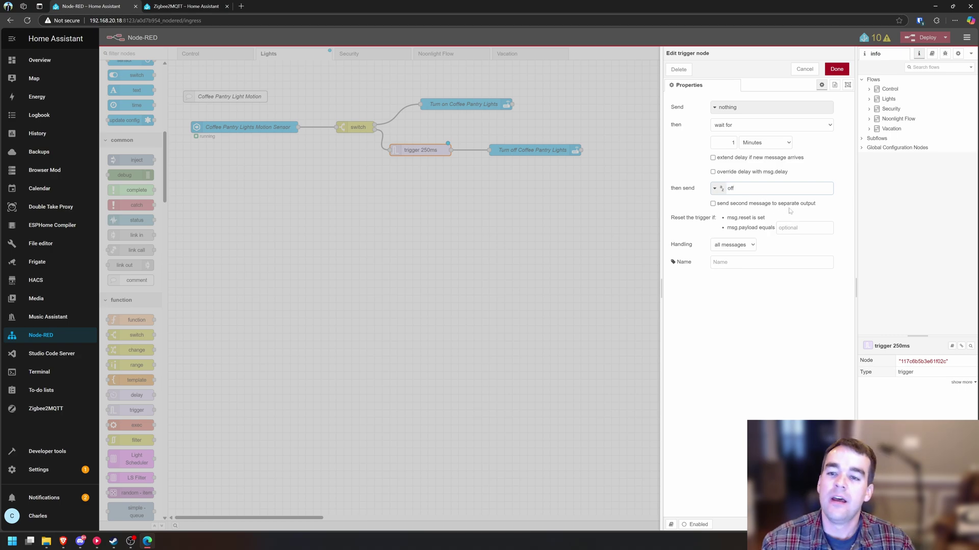
pyautogui.click(836, 69)
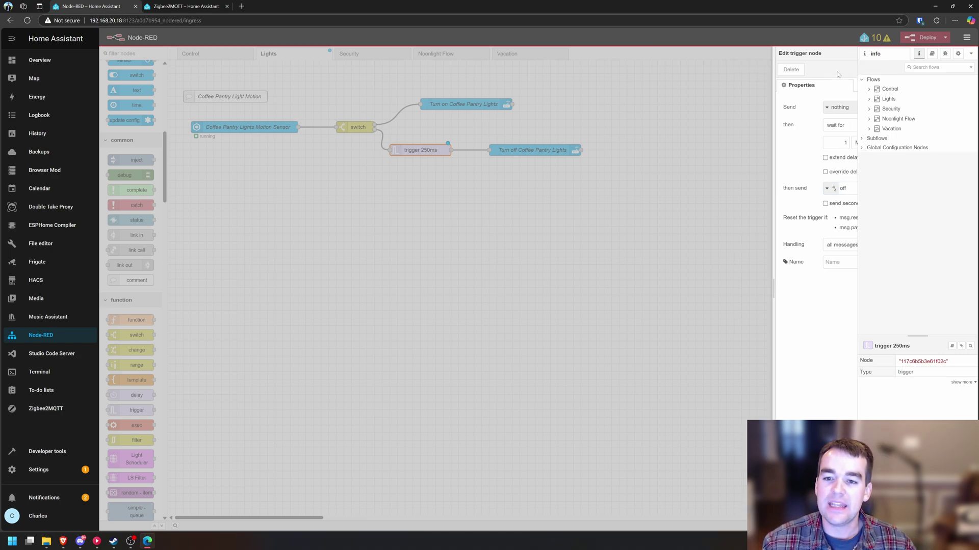
# Step: Check the Turn off Coffee Pantry Lights node, then deploy the updated flow
pyautogui.click(527, 154)
pyautogui.moveTo(527, 153); pyautogui.dragTo(520, 153)
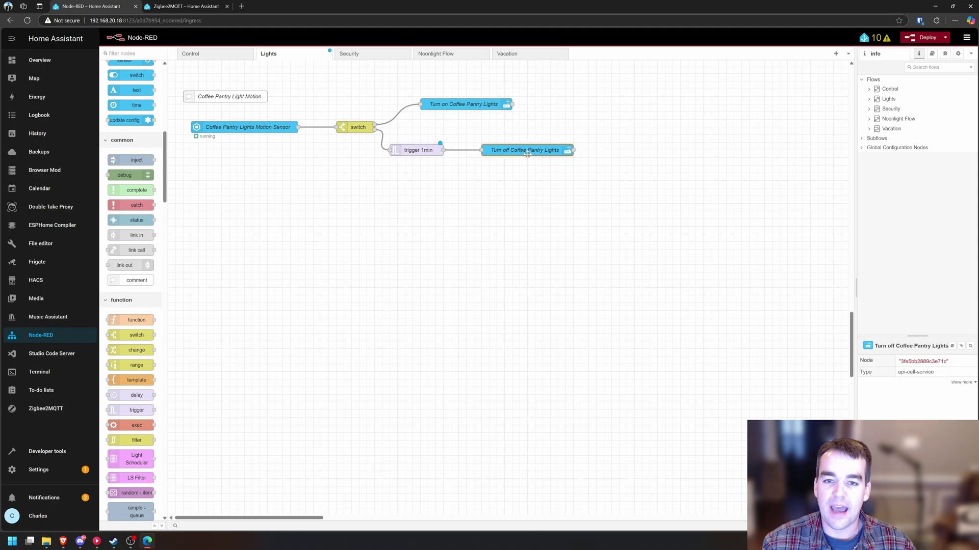
pyautogui.doubleClick(529, 157)
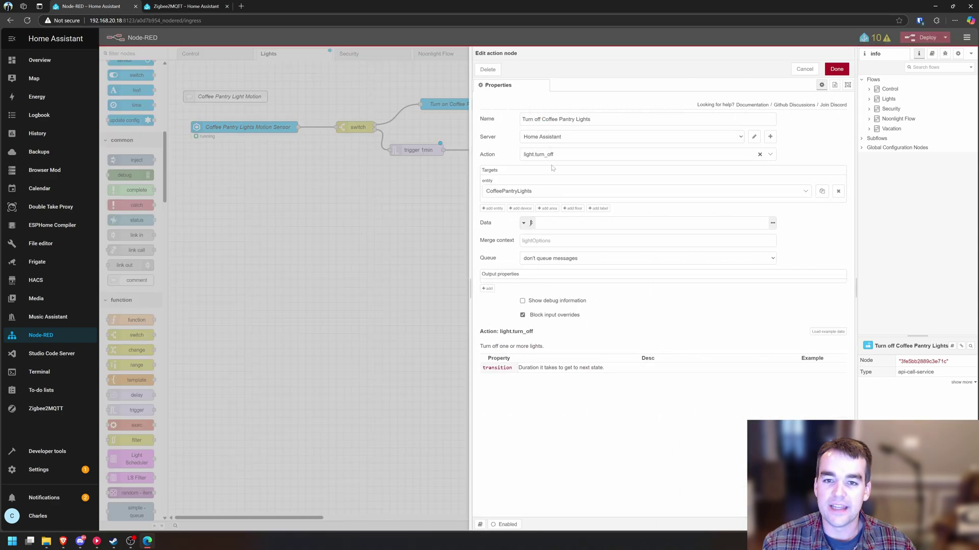
pyautogui.press('Escape')
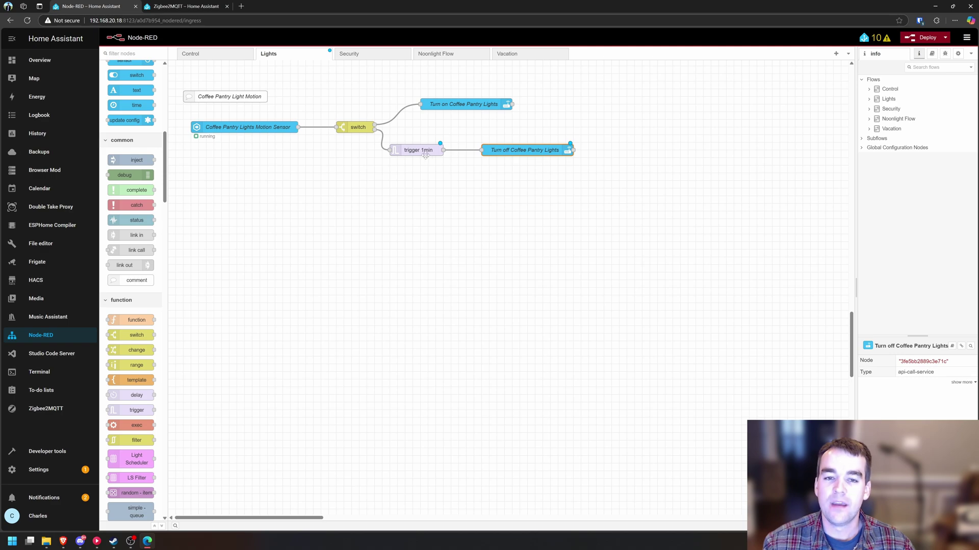
pyautogui.click(912, 39)
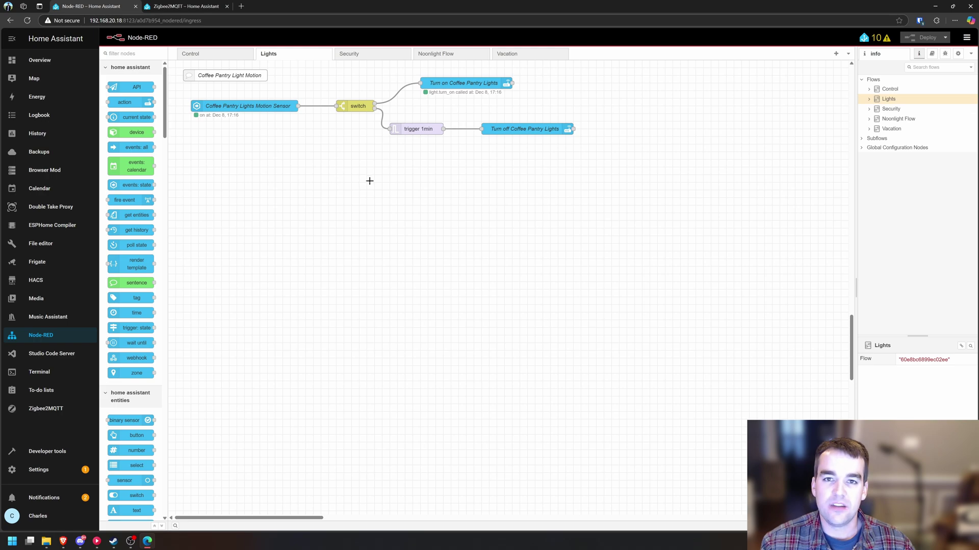
# Step: Open the CoffeePantryMotion device from the Zigbee2MQTT list sorted by friendly name
pyautogui.click(66, 409)
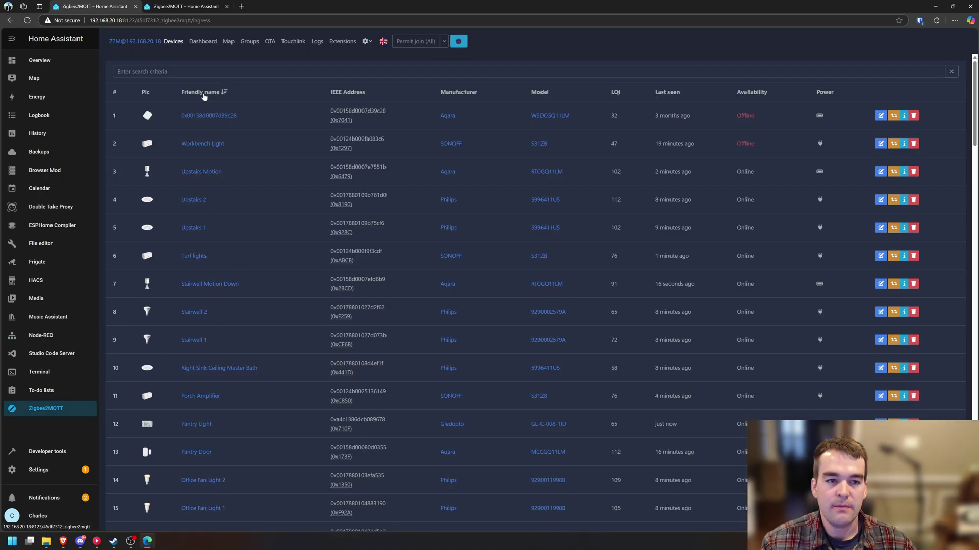
pyautogui.click(210, 92)
pyautogui.click(209, 92)
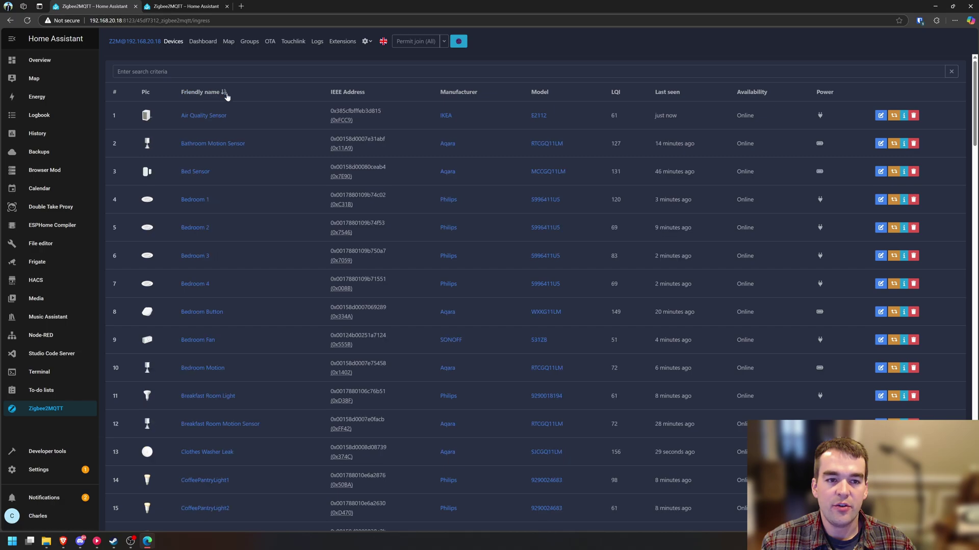
pyautogui.scroll(-2, 266, 326)
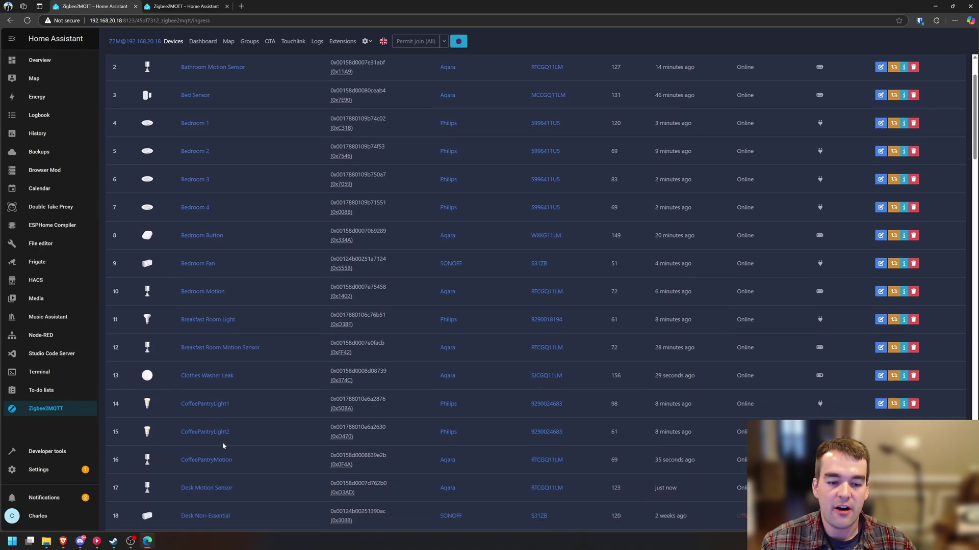
pyautogui.click(203, 461)
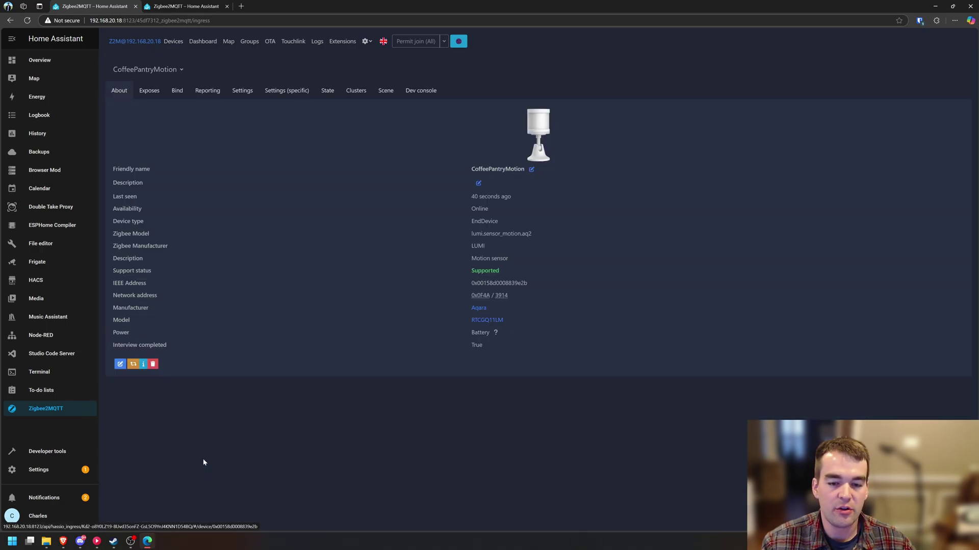
# Step: Set its specific Occupancy timeout setting to 30 seconds and apply it
pyautogui.click(289, 97)
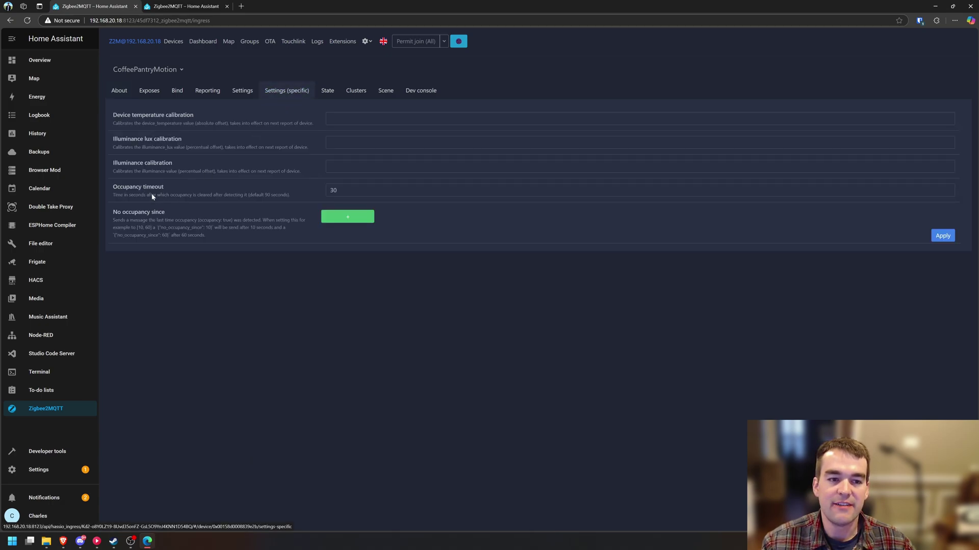
pyautogui.moveTo(113, 188); pyautogui.dragTo(141, 192)
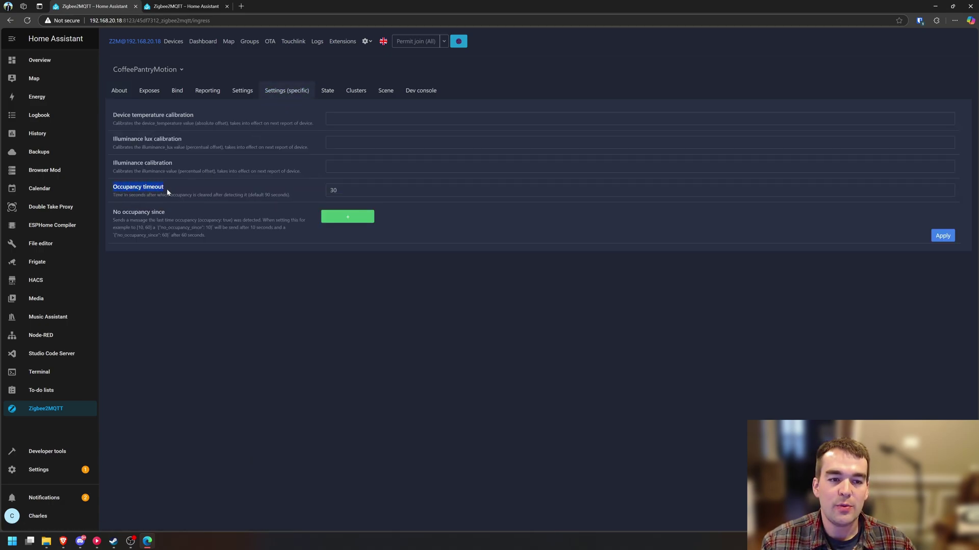
pyautogui.click(333, 190)
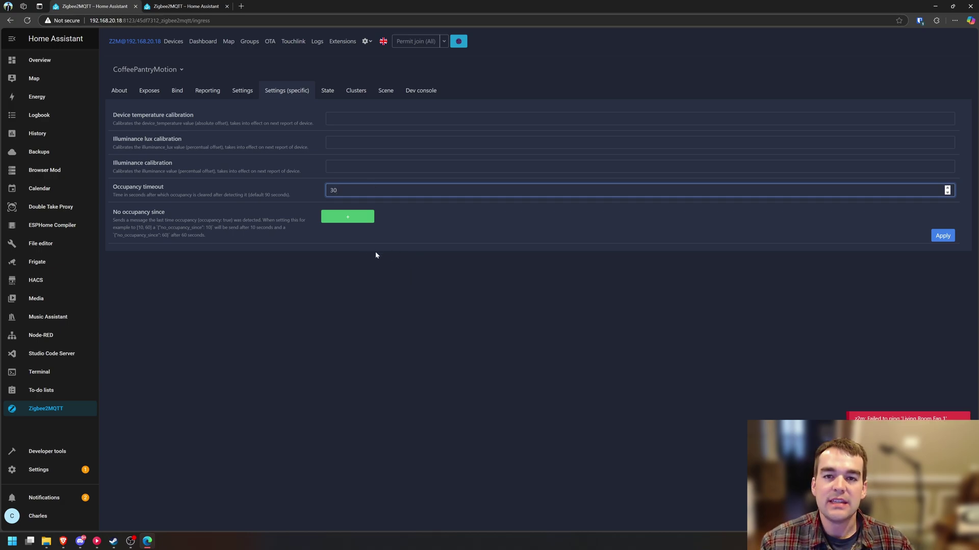
pyautogui.click(393, 255)
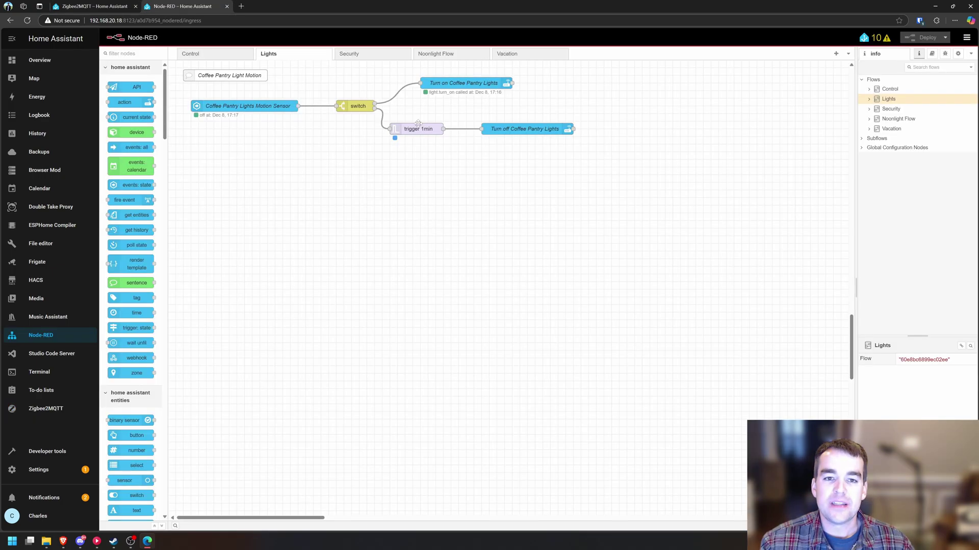
pyautogui.click(418, 128)
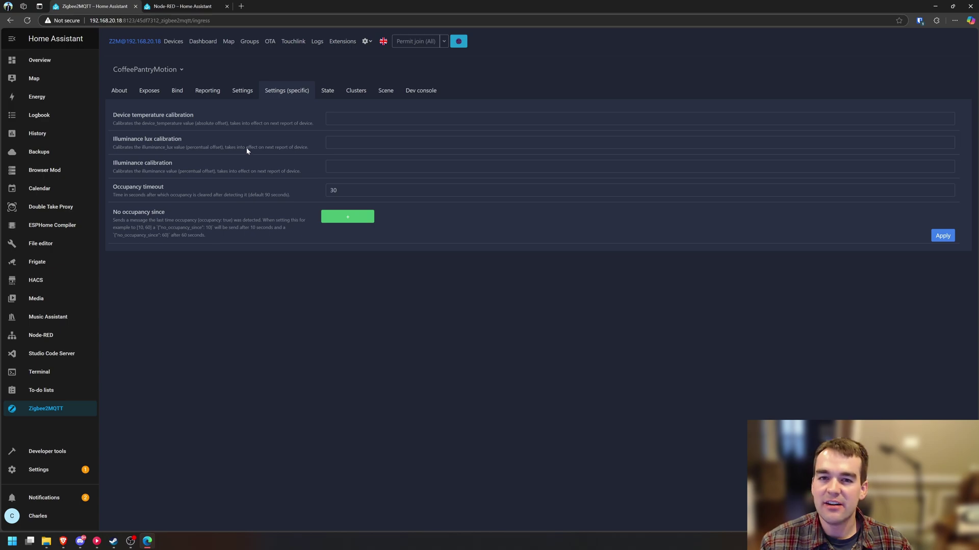
pyautogui.click(338, 191)
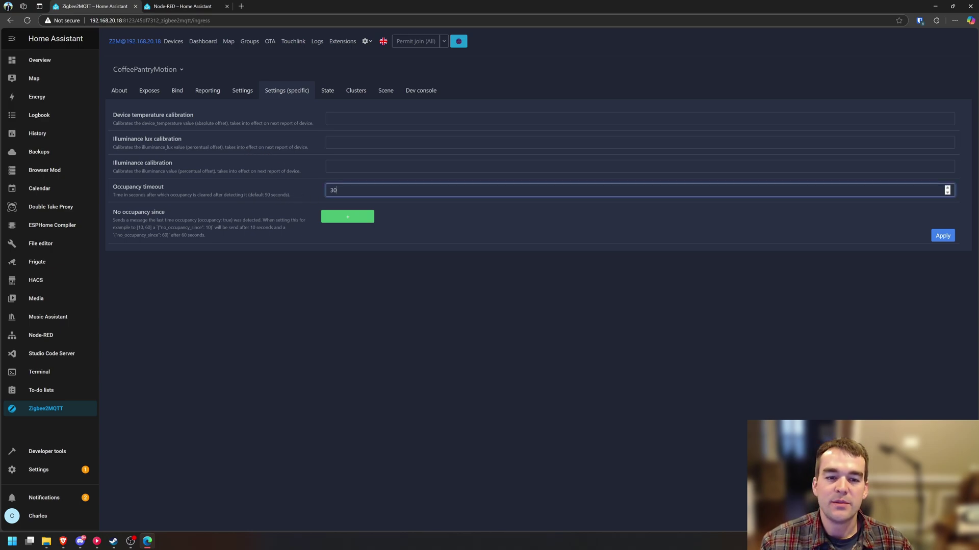